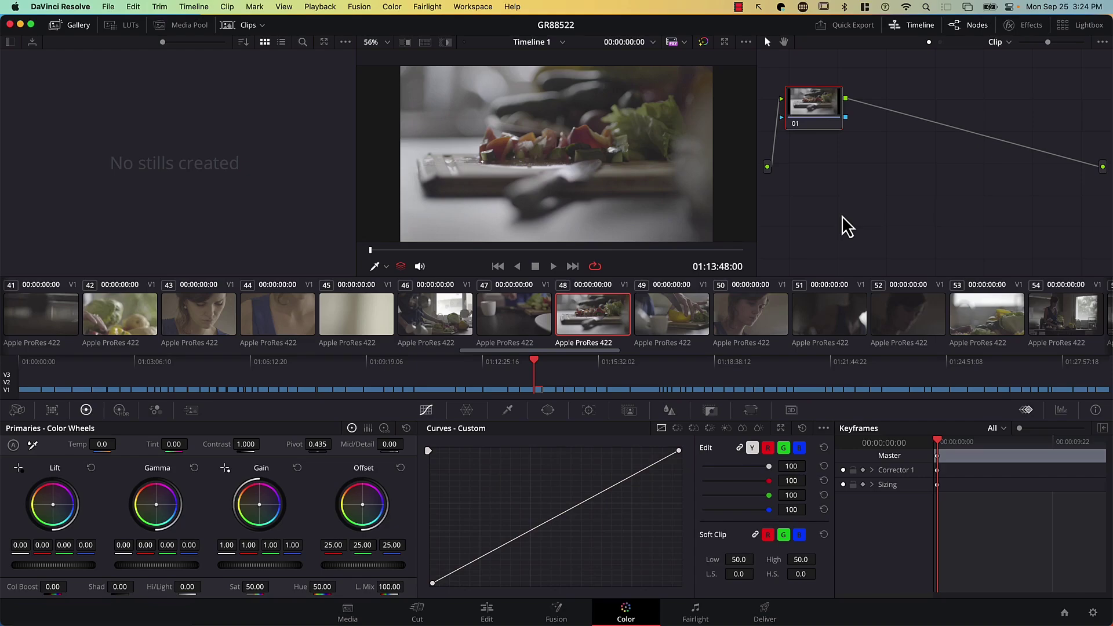
pyautogui.click(540, 209)
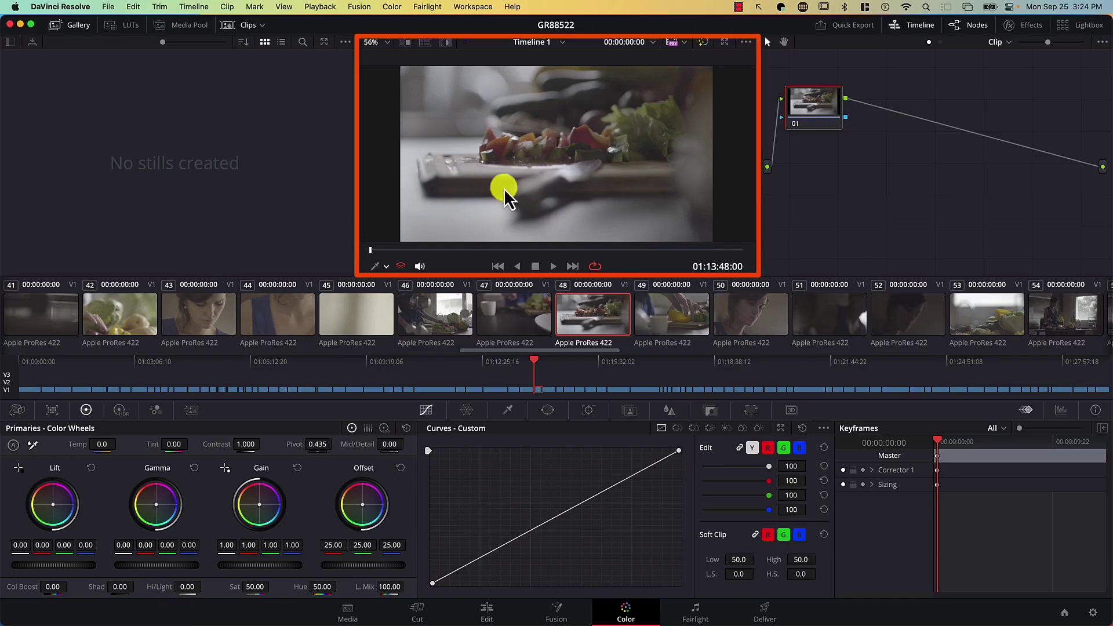
pyautogui.click(1003, 252)
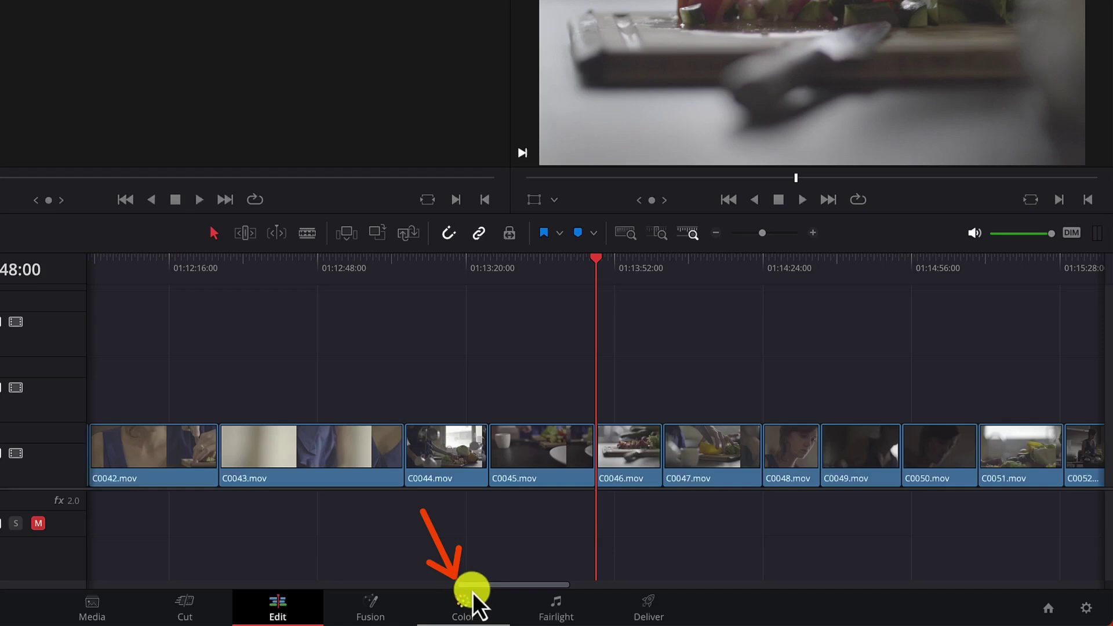
# Step: Switch between the Edit and Color pages to compare them, ending on the Color page
pyautogui.click(441, 608)
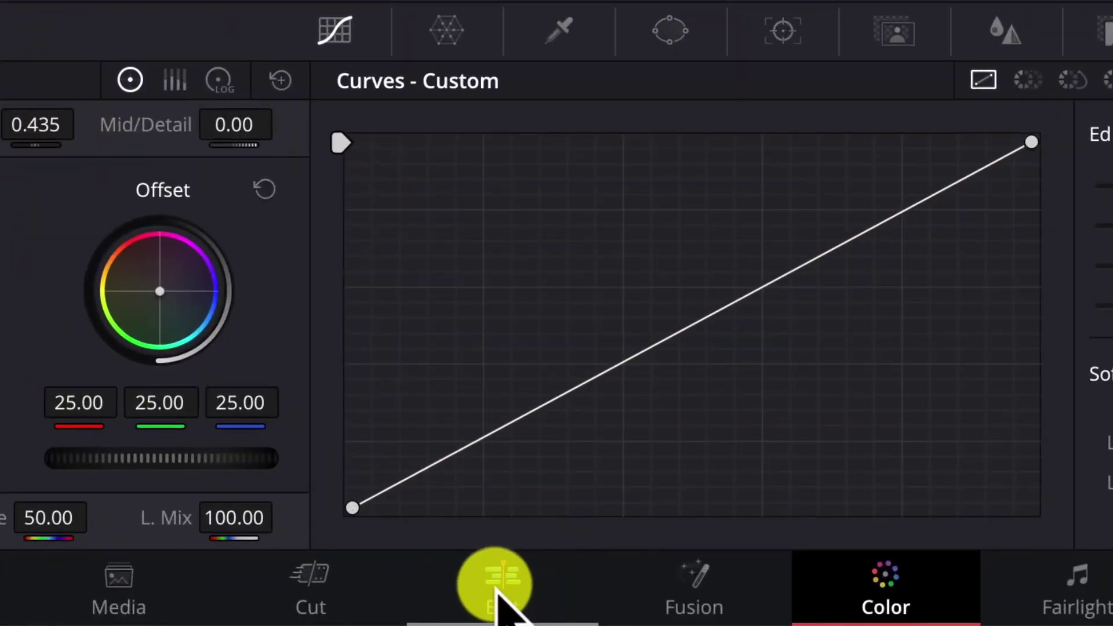
pyautogui.click(500, 597)
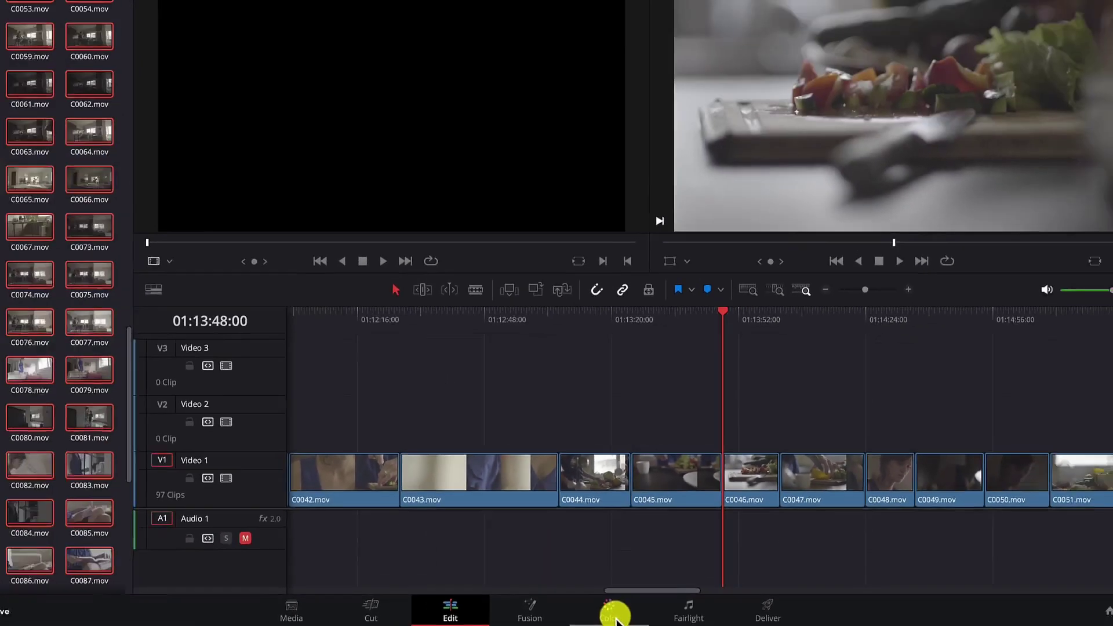
pyautogui.click(532, 606)
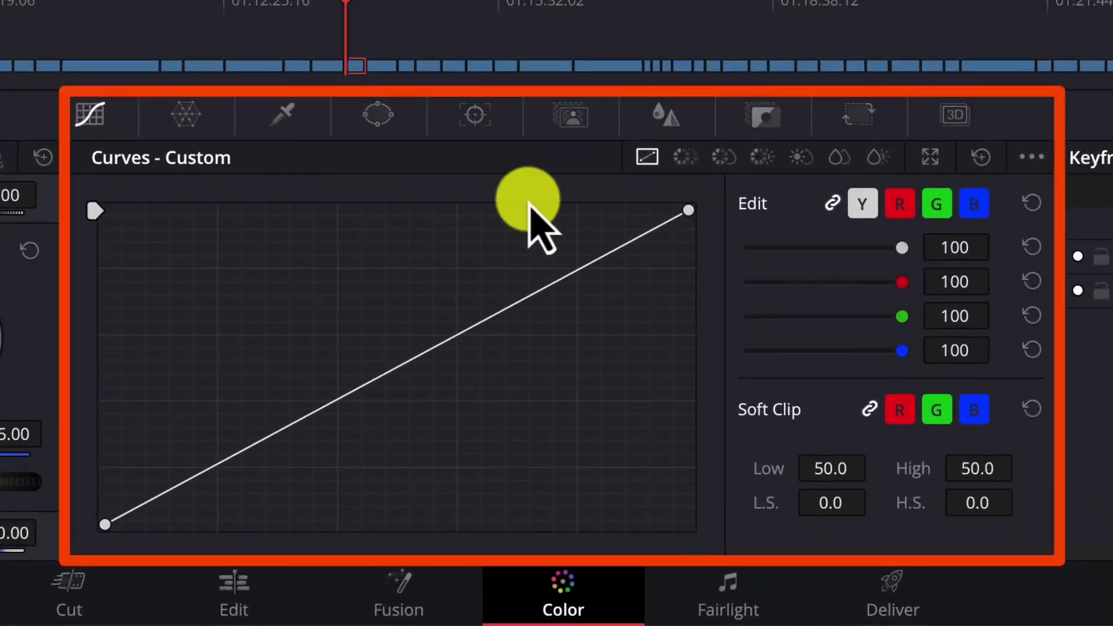
# Step: Look through the Color Warper, Qualifier, Window, Tracker and Magic Mask palettes, and return to the custom curves
pyautogui.click(184, 118)
pyautogui.click(284, 116)
pyautogui.click(376, 115)
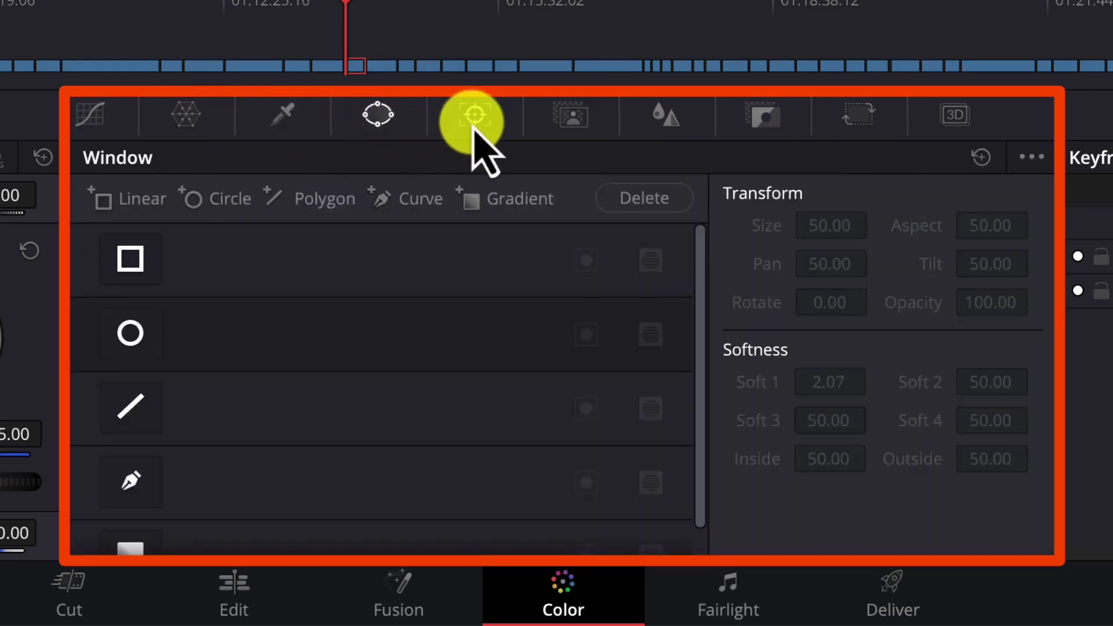
pyautogui.click(473, 122)
pyautogui.click(568, 121)
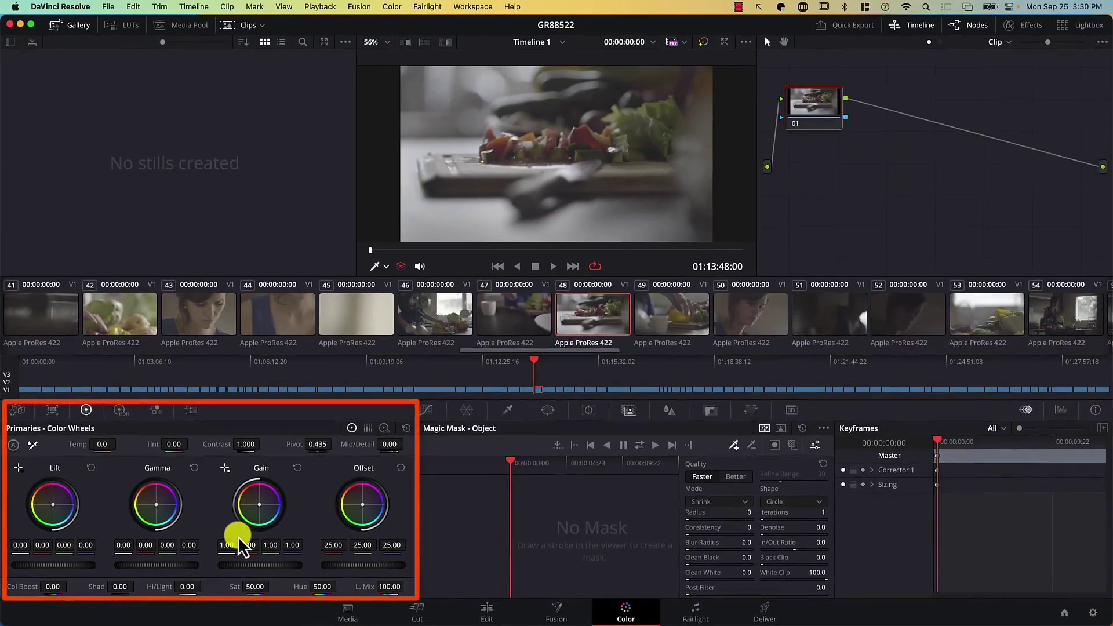
pyautogui.click(426, 410)
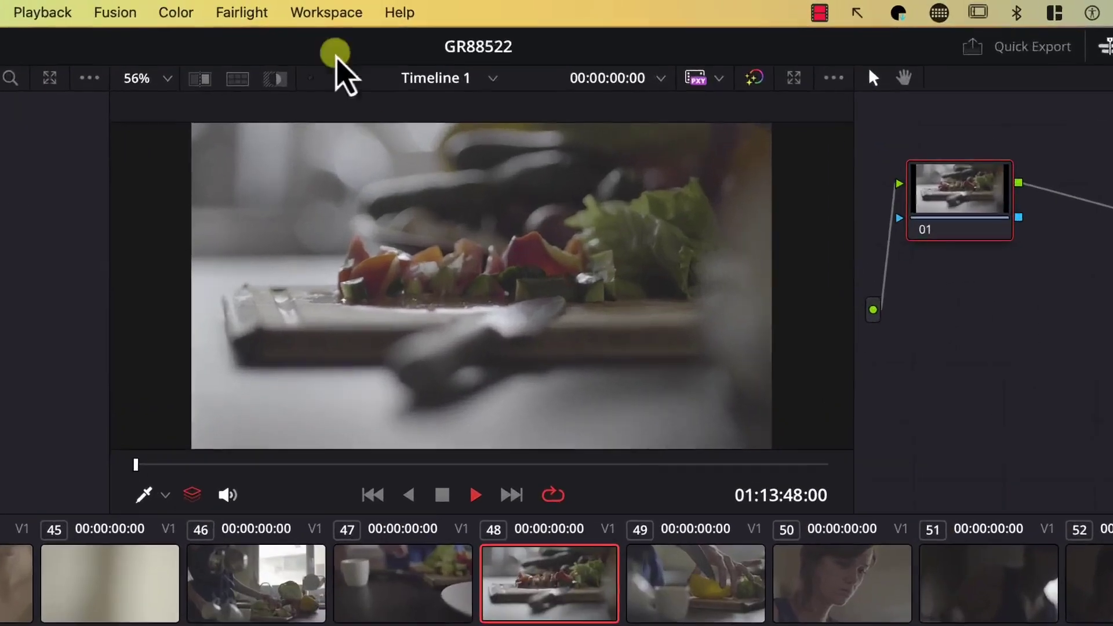
# Step: Reset the UI layout and show the Scopes in place of the keyframes, with the list of scope types open
pyautogui.click(473, 6)
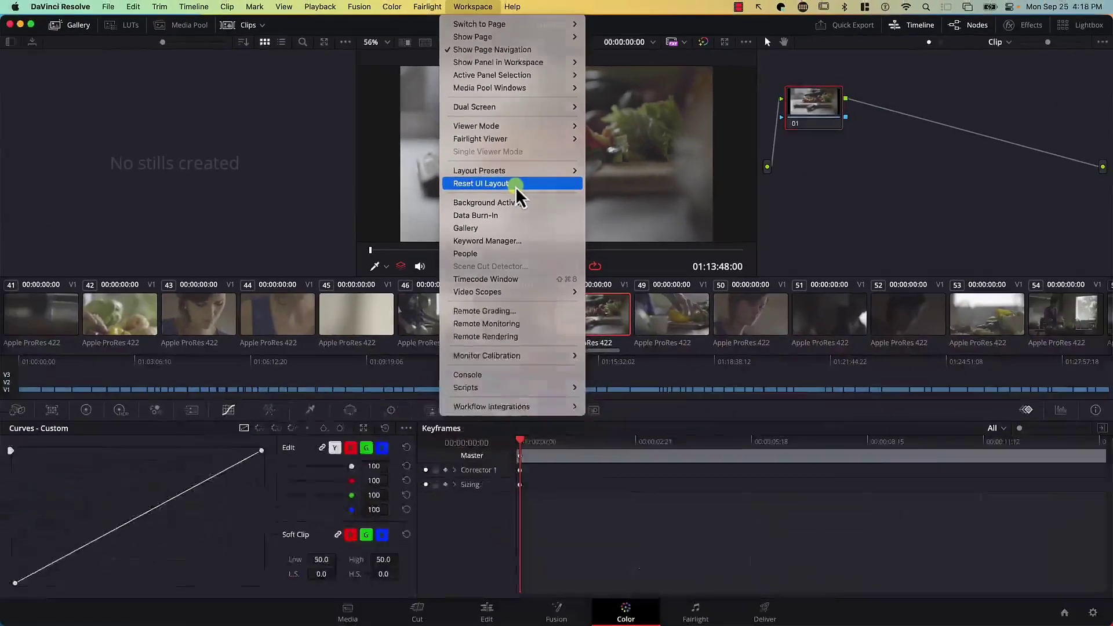
pyautogui.click(516, 243)
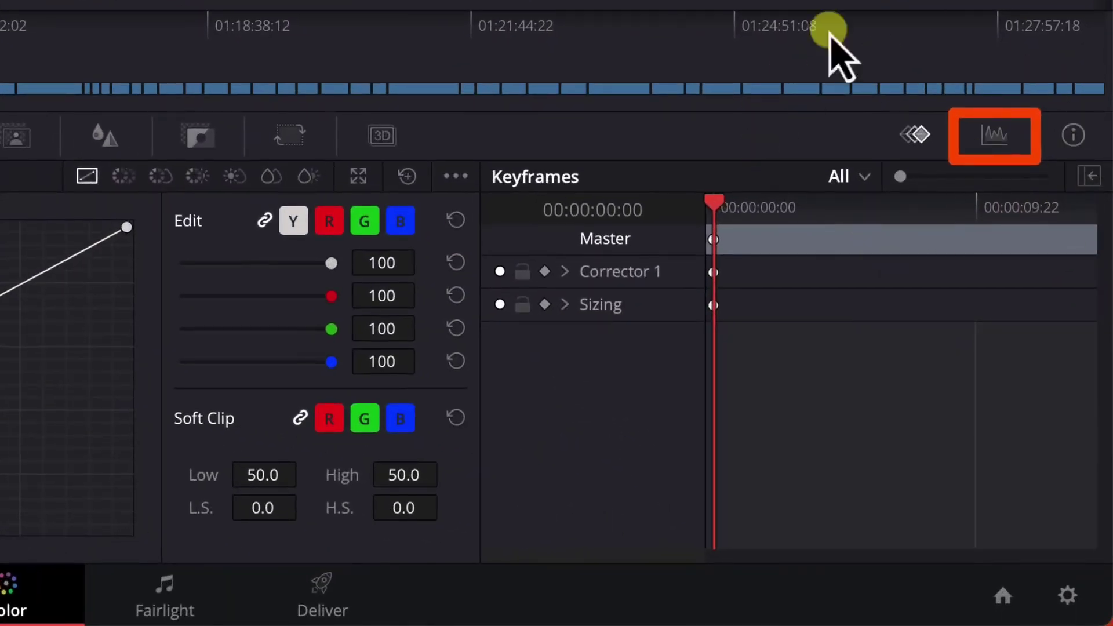
pyautogui.click(995, 135)
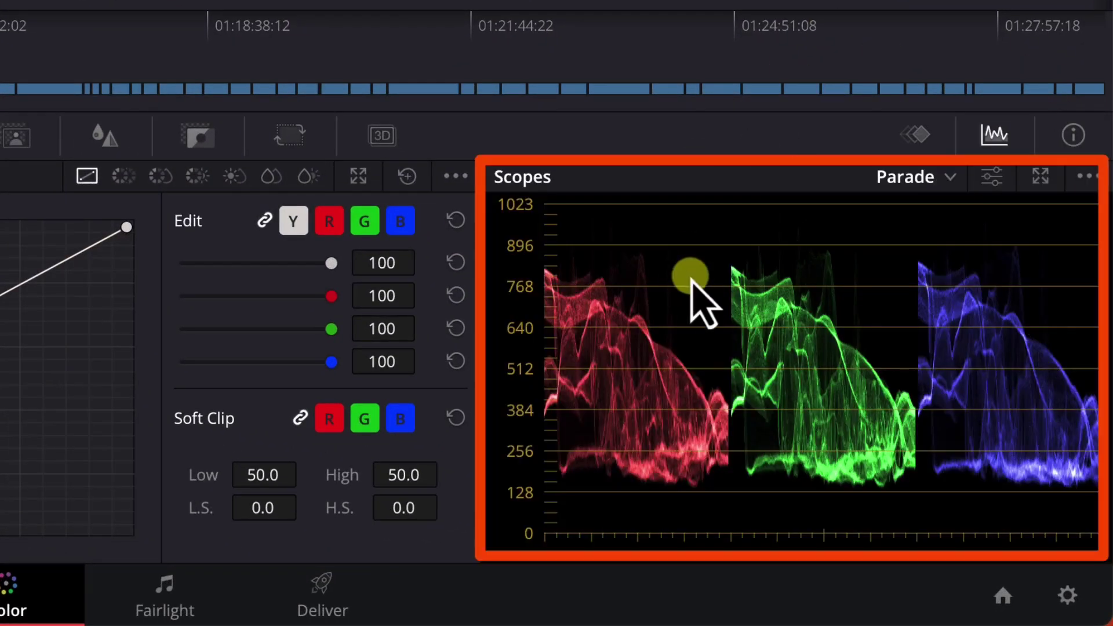
pyautogui.click(951, 178)
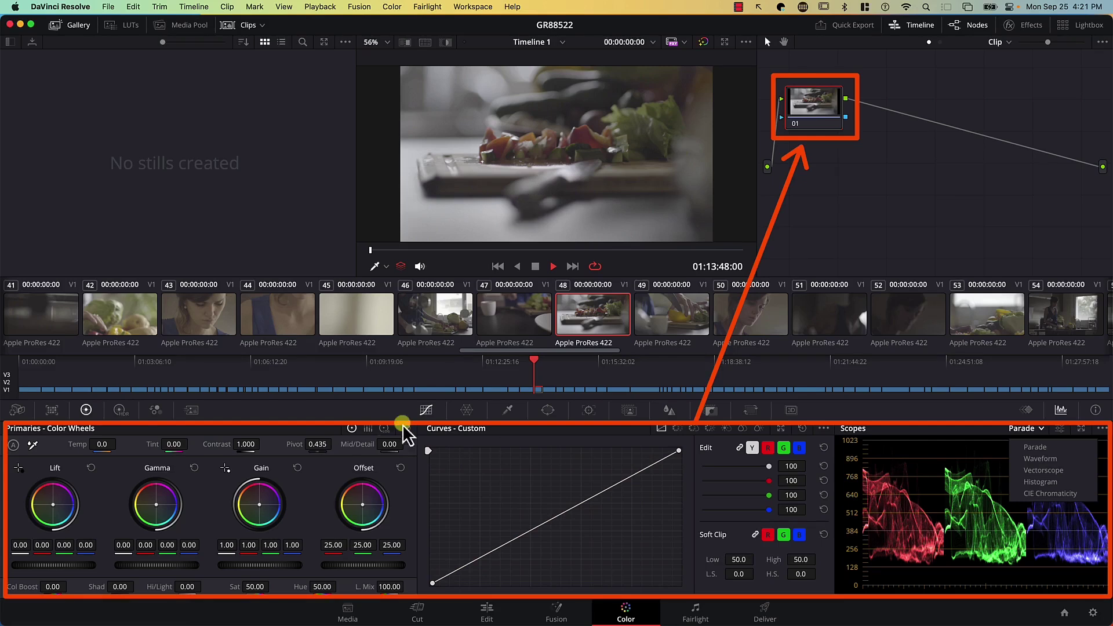
# Step: On node 01, set the contrast to 1.664, the pivot to 0.667 and the Gain to about 1.29 red, 0.95 green, 0.63 blue
pyautogui.moveTo(246, 444); pyautogui.dragTo(421, 446)
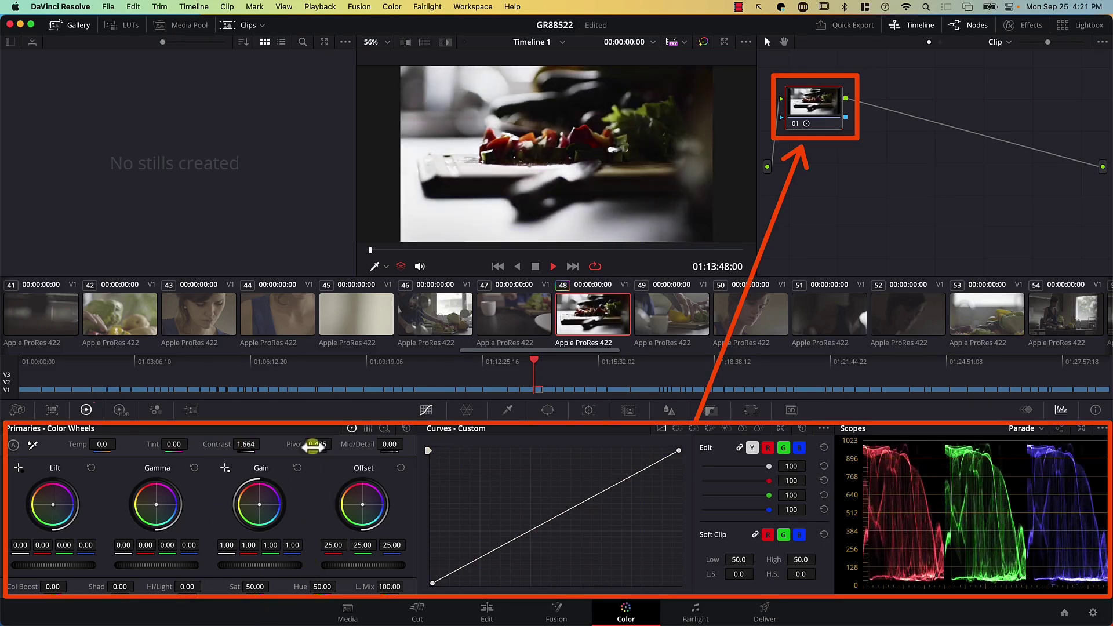
pyautogui.moveTo(317, 444); pyautogui.dragTo(382, 446)
pyautogui.moveTo(258, 504); pyautogui.dragTo(223, 470)
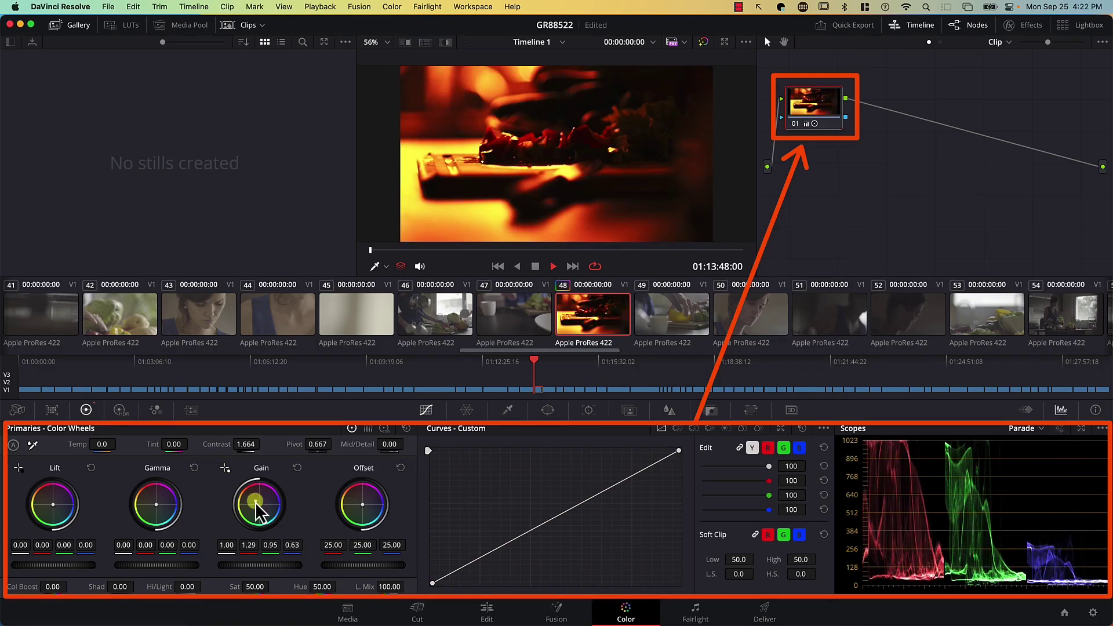
# Step: Add a point near the middle of node 01's custom curve and pull it down to darken the midtones
pyautogui.click(557, 526)
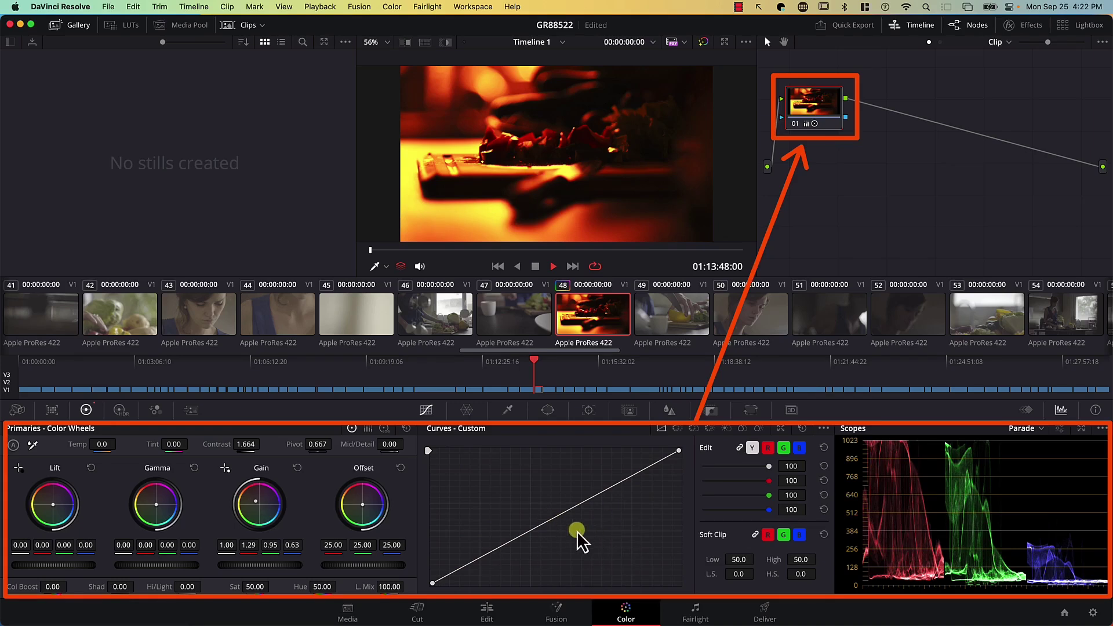
pyautogui.moveTo(557, 528); pyautogui.dragTo(565, 549)
pyautogui.click(388, 516)
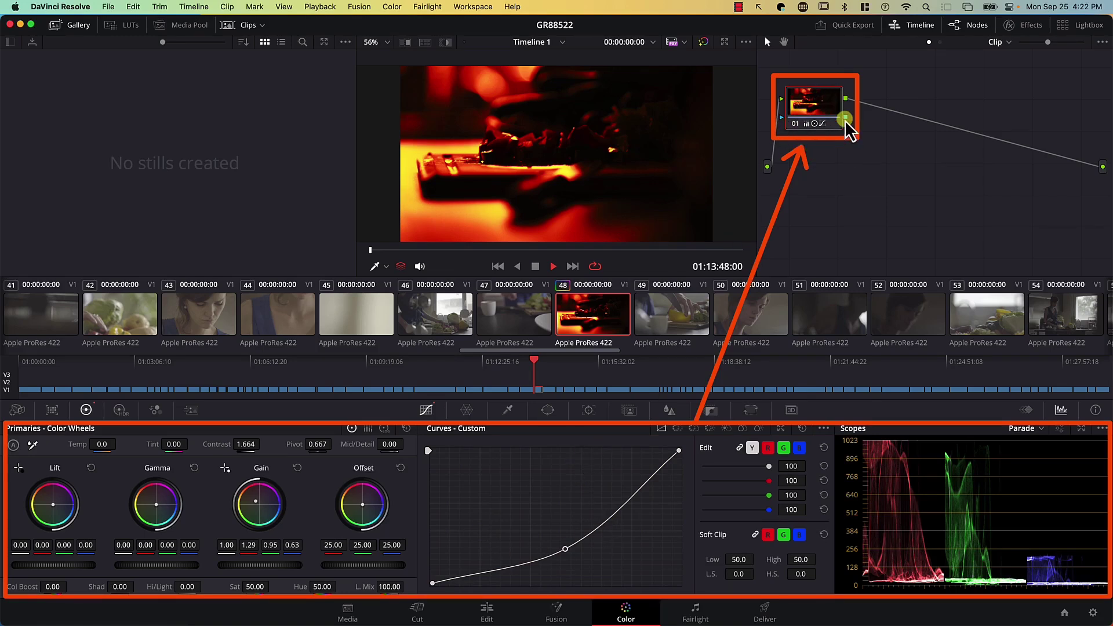
# Step: View the Color Warper, Qualifier, Window, Tracker and Magic Mask palettes available for node 01
pyautogui.click(465, 411)
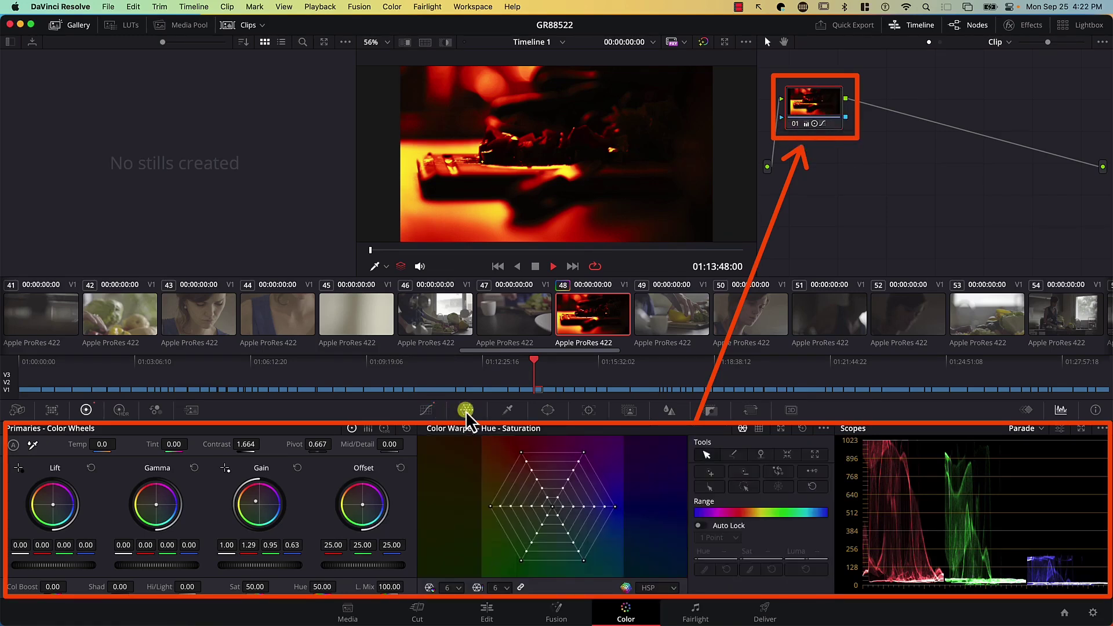
pyautogui.click(506, 410)
pyautogui.click(548, 410)
pyautogui.click(590, 410)
pyautogui.click(625, 409)
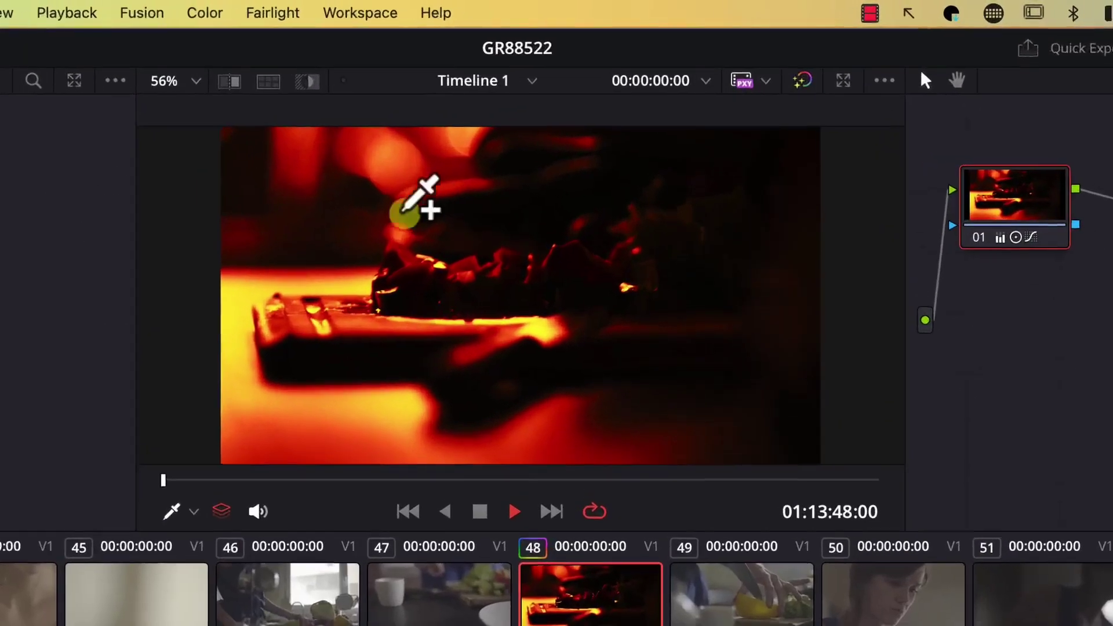
# Step: Add a serial node after node 01 and shift the nodes toward the middle of the node graph
pyautogui.click(204, 13)
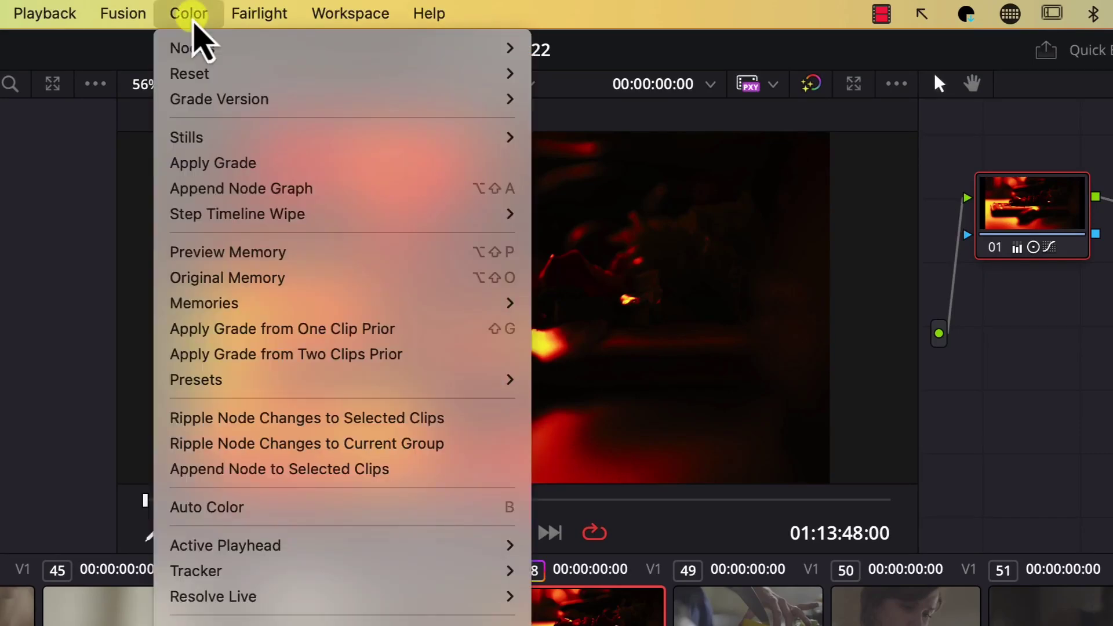
pyautogui.moveTo(212, 55)
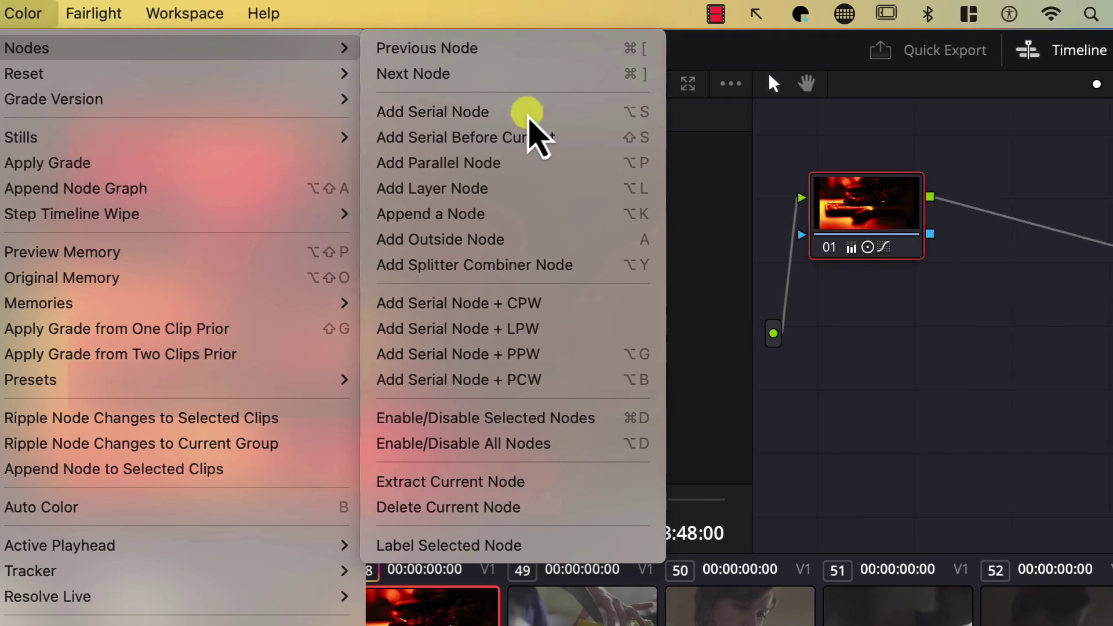
pyautogui.click(694, 113)
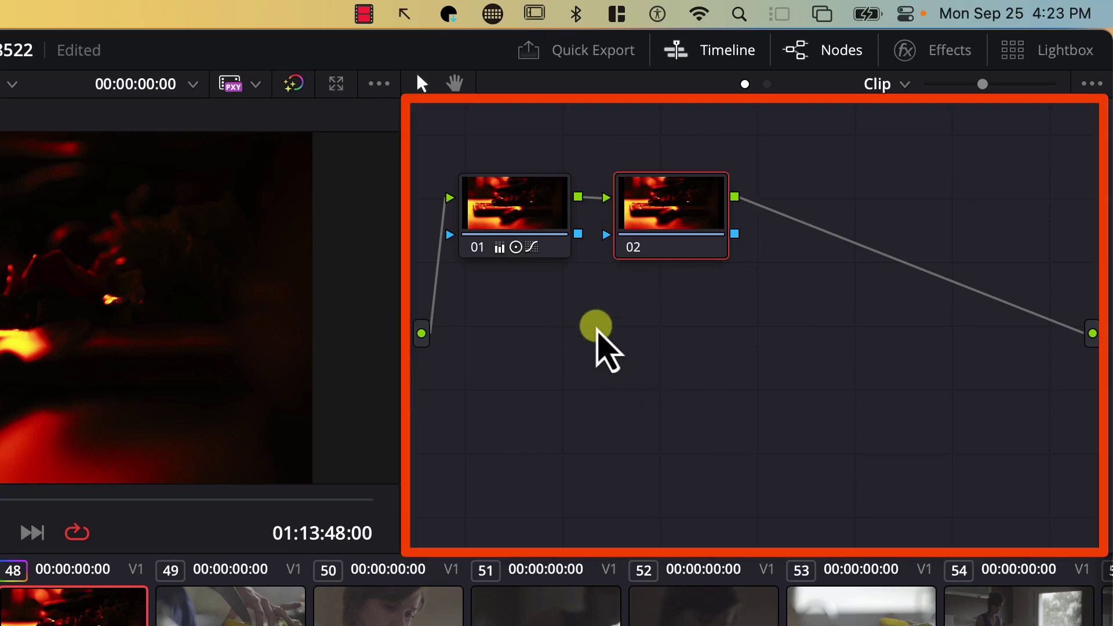
pyautogui.moveTo(628, 277); pyautogui.dragTo(657, 239)
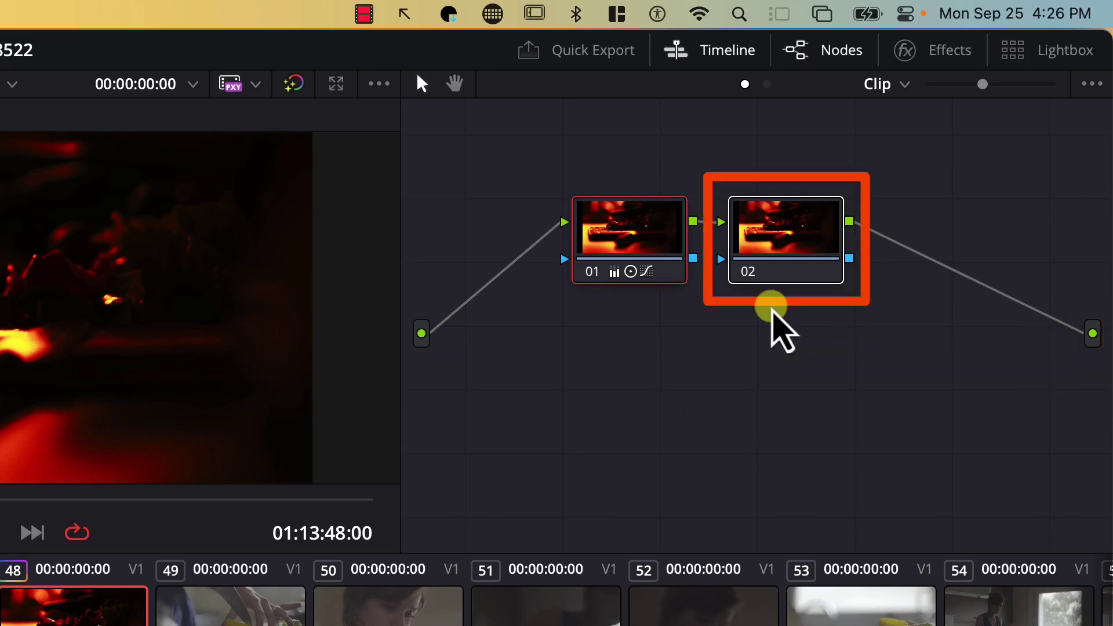
# Step: Lower node 02's saturation until the image is black and white, and add a serial node after it
pyautogui.click(783, 249)
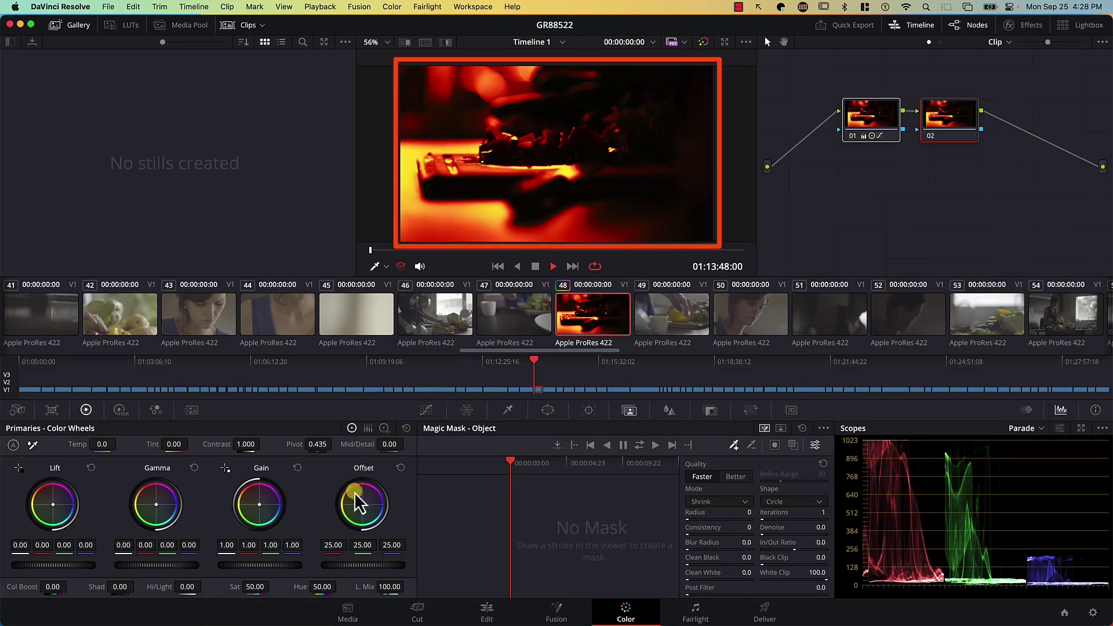
pyautogui.moveTo(253, 587); pyautogui.dragTo(191, 587)
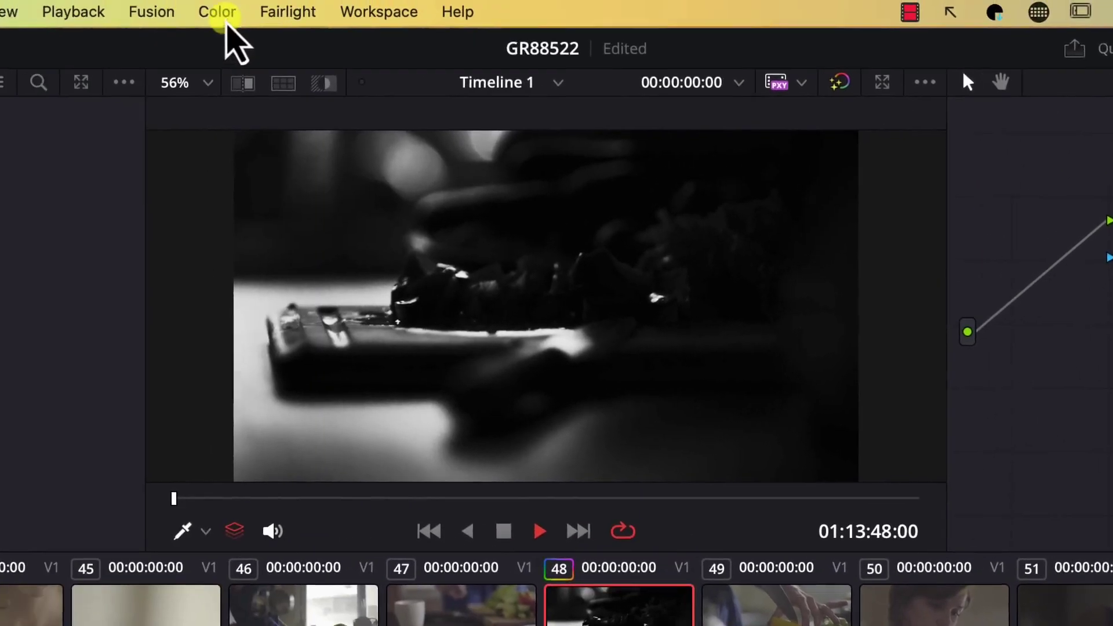
pyautogui.click(223, 16)
pyautogui.moveTo(226, 47)
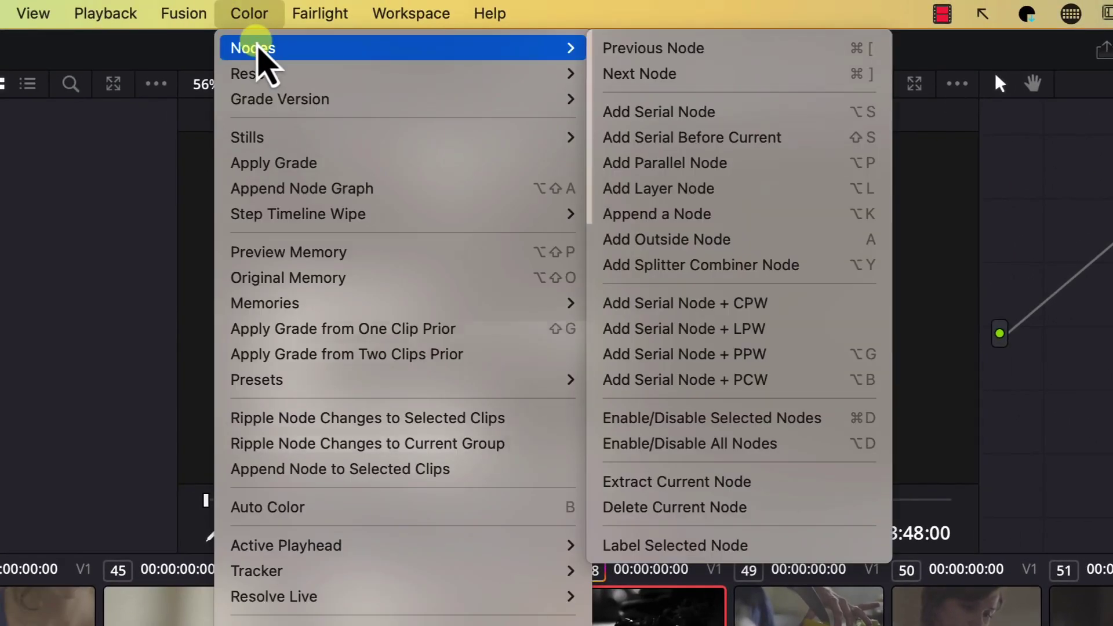
pyautogui.click(655, 113)
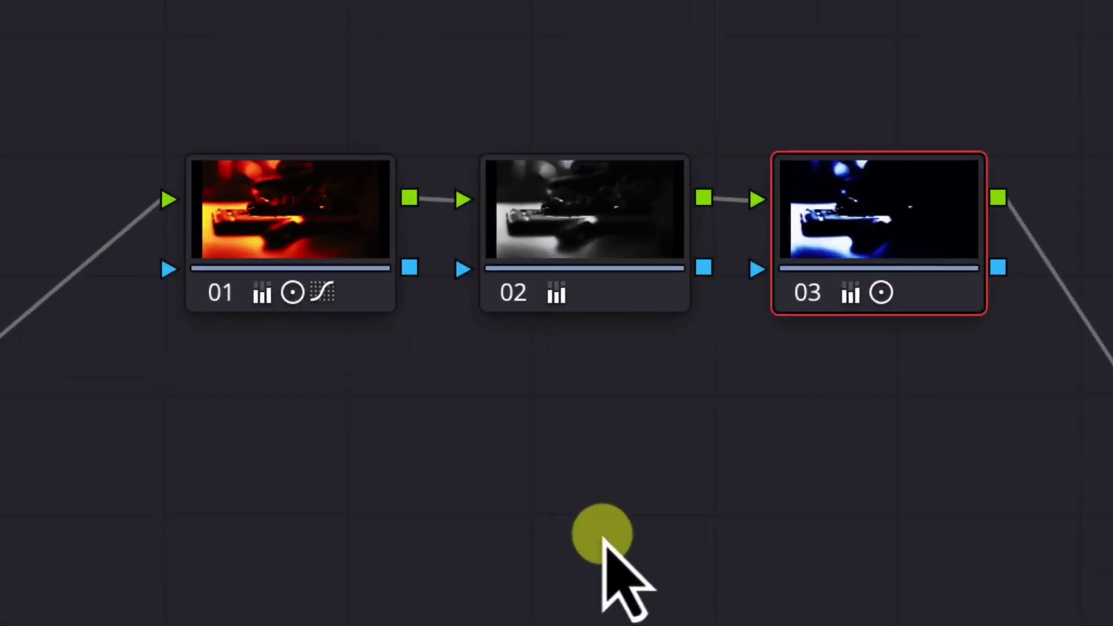
# Step: Reset the grade of node 02, and reset all grades and nodes of the clip
pyautogui.rightClick(561, 223)
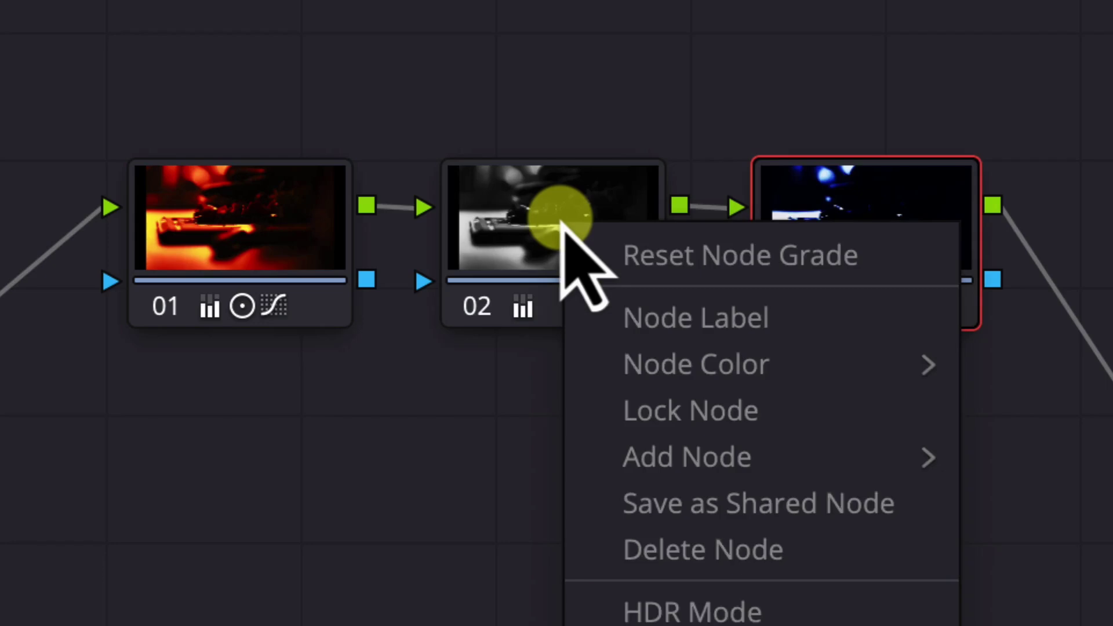
pyautogui.click(728, 264)
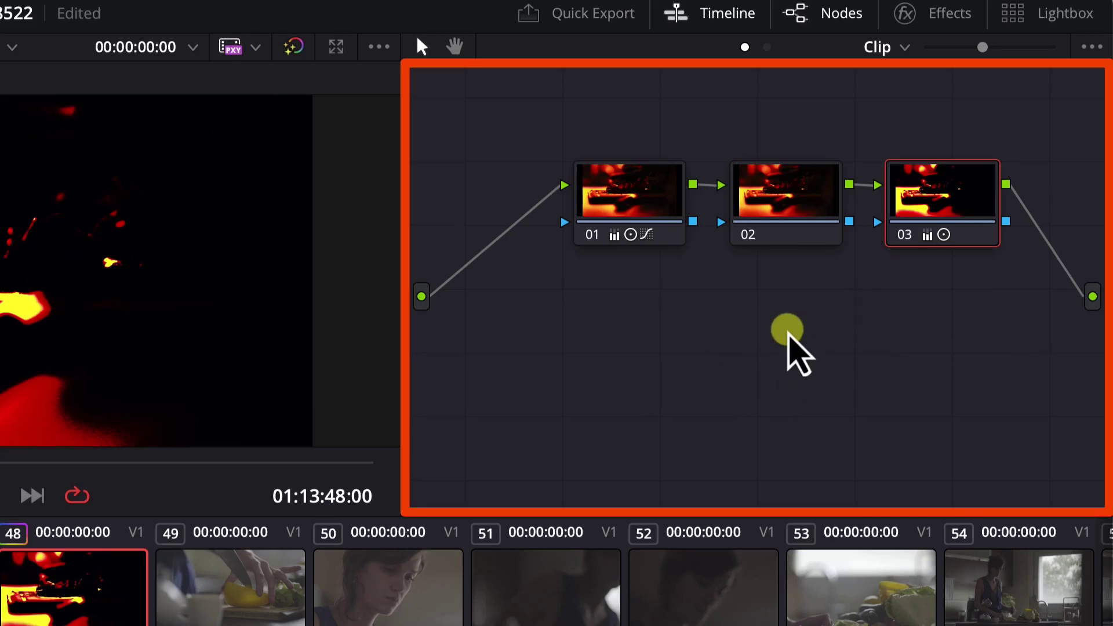
pyautogui.rightClick(790, 332)
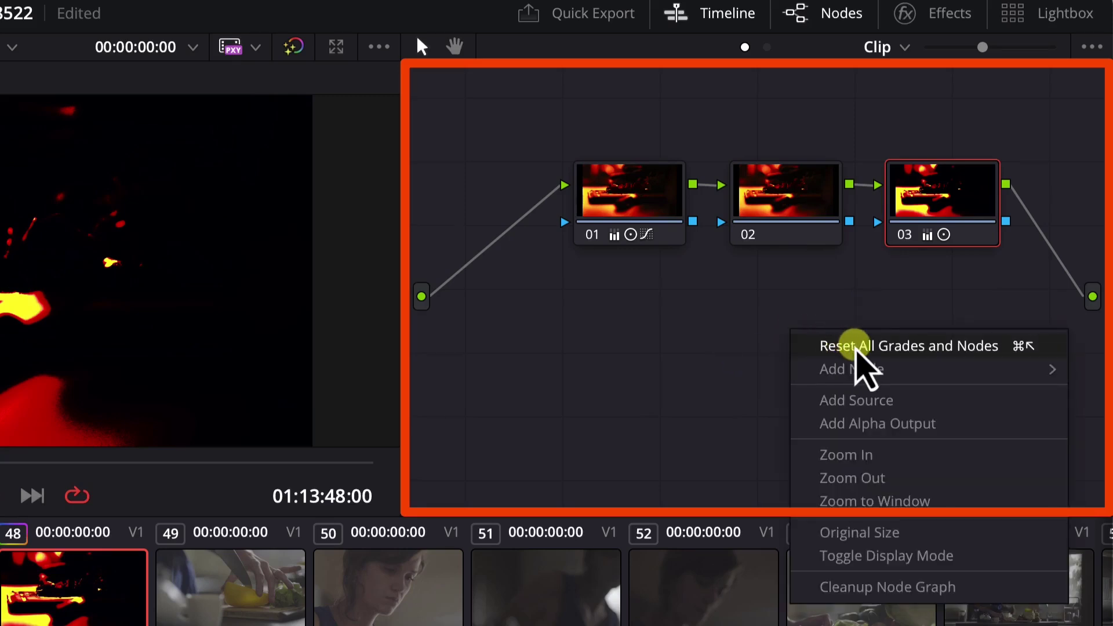
pyautogui.click(896, 347)
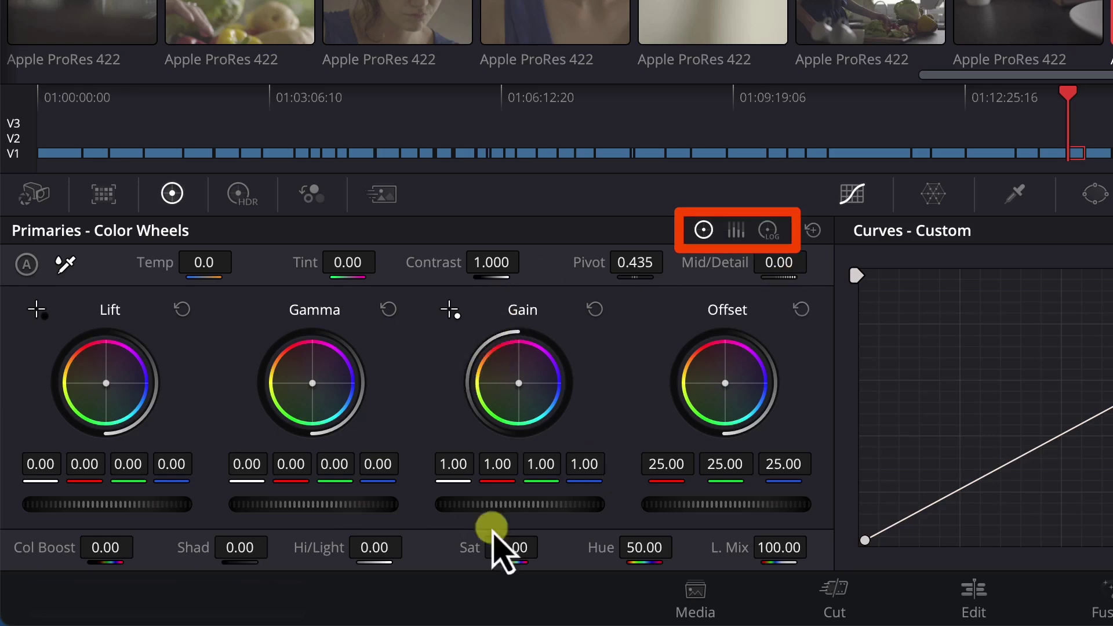
# Step: View the primaries as Color Bars and Log Wheels, and return to the Color Wheels
pyautogui.click(733, 235)
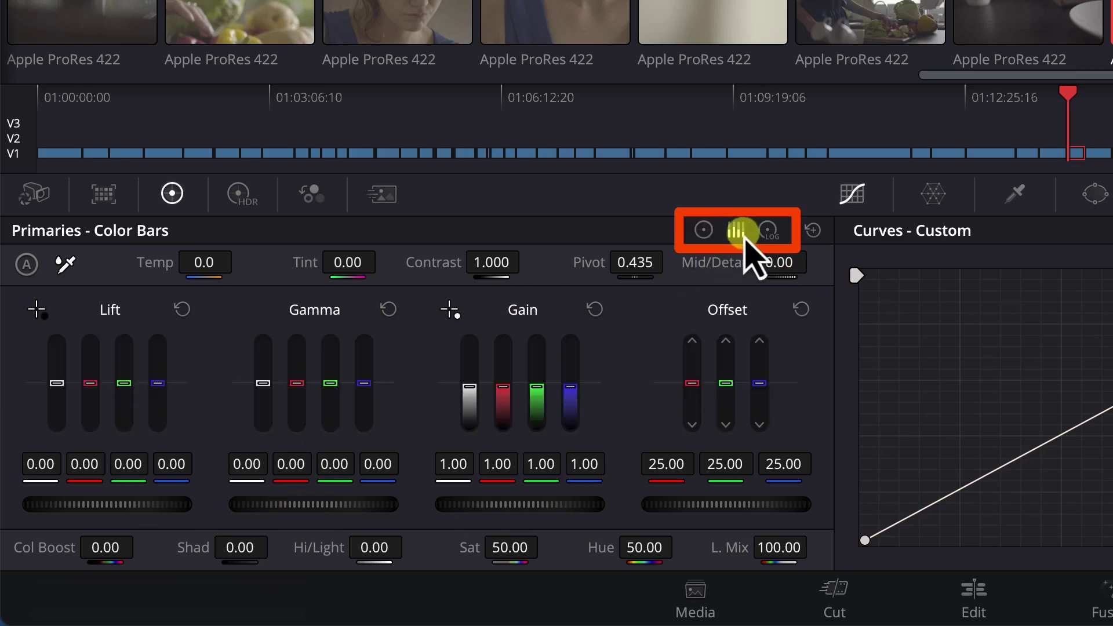
pyautogui.click(769, 235)
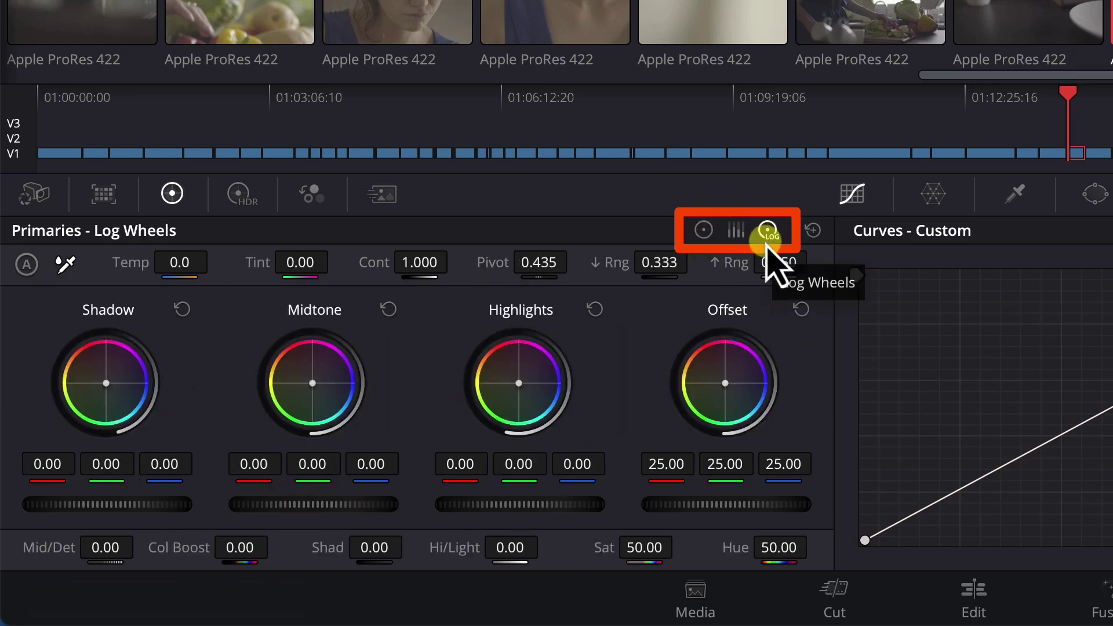
pyautogui.click(704, 234)
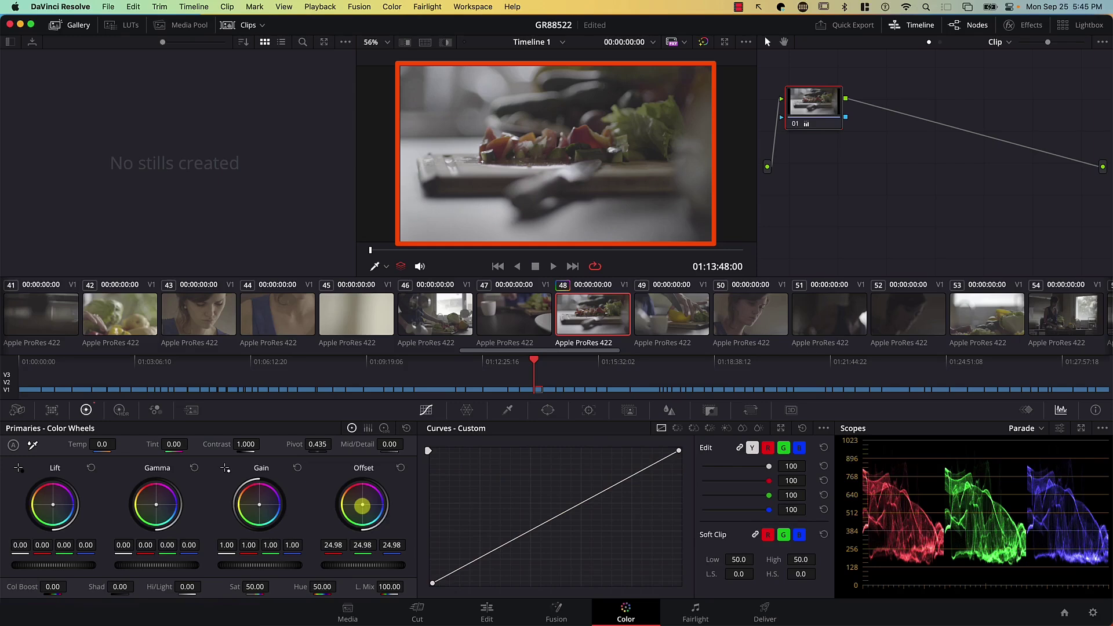
# Step: Push the Offset wheel toward blue and raise the overall offset to about 13.85 red, 34.42 green and 57.55 blue
pyautogui.moveTo(362, 505); pyautogui.dragTo(434, 561)
pyautogui.moveTo(373, 521); pyautogui.dragTo(379, 522)
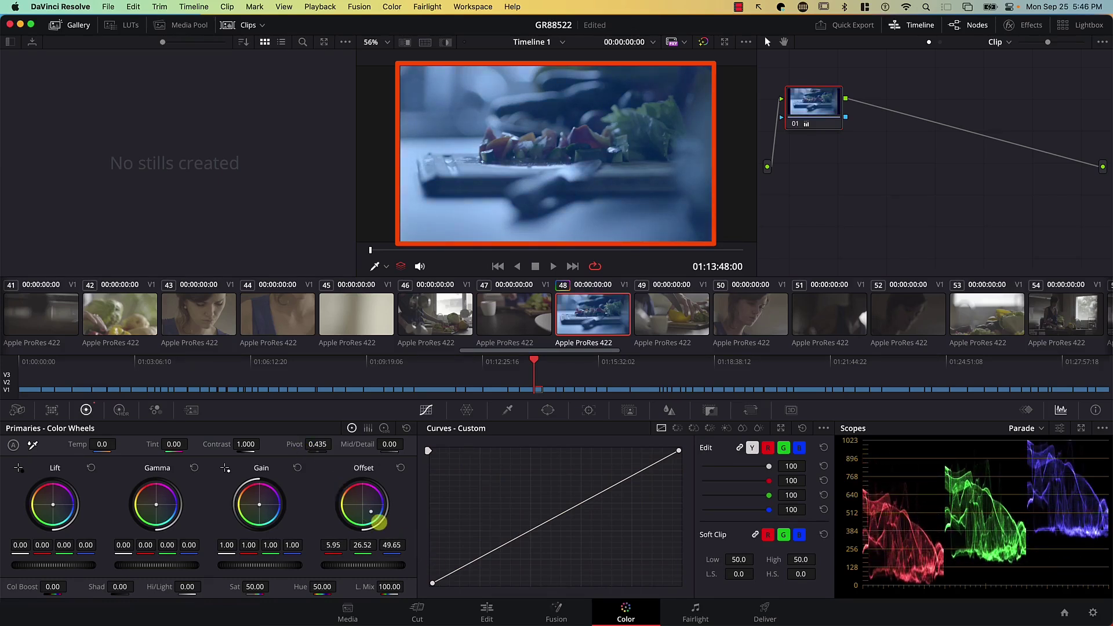
pyautogui.moveTo(384, 566); pyautogui.dragTo(168, 561)
pyautogui.moveTo(556, 313); pyautogui.dragTo(256, 292)
pyautogui.moveTo(328, 564); pyautogui.dragTo(348, 565)
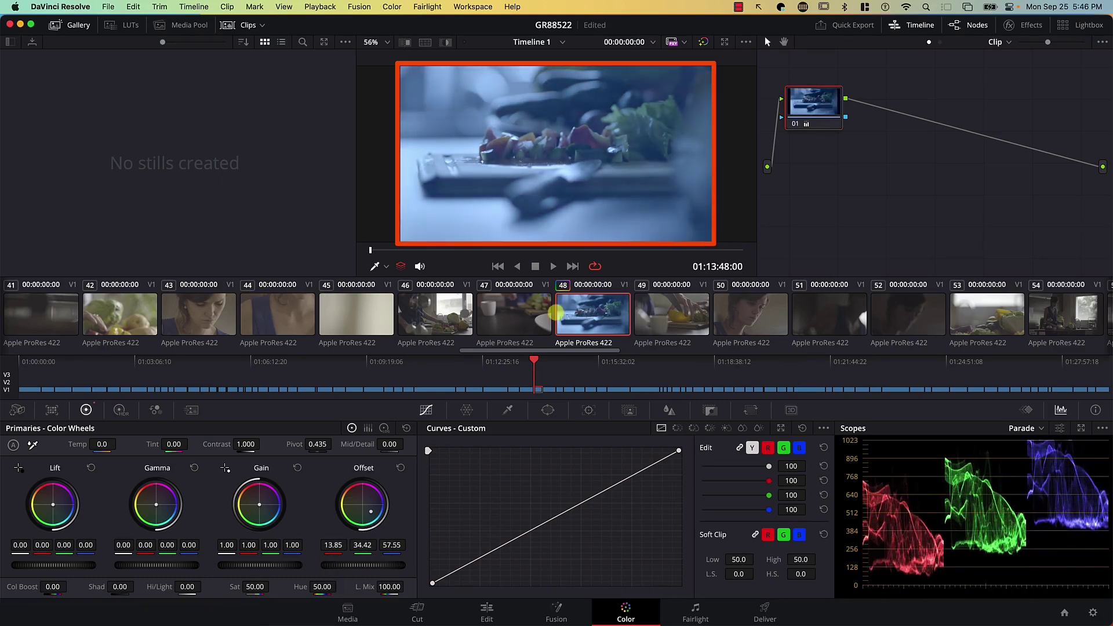
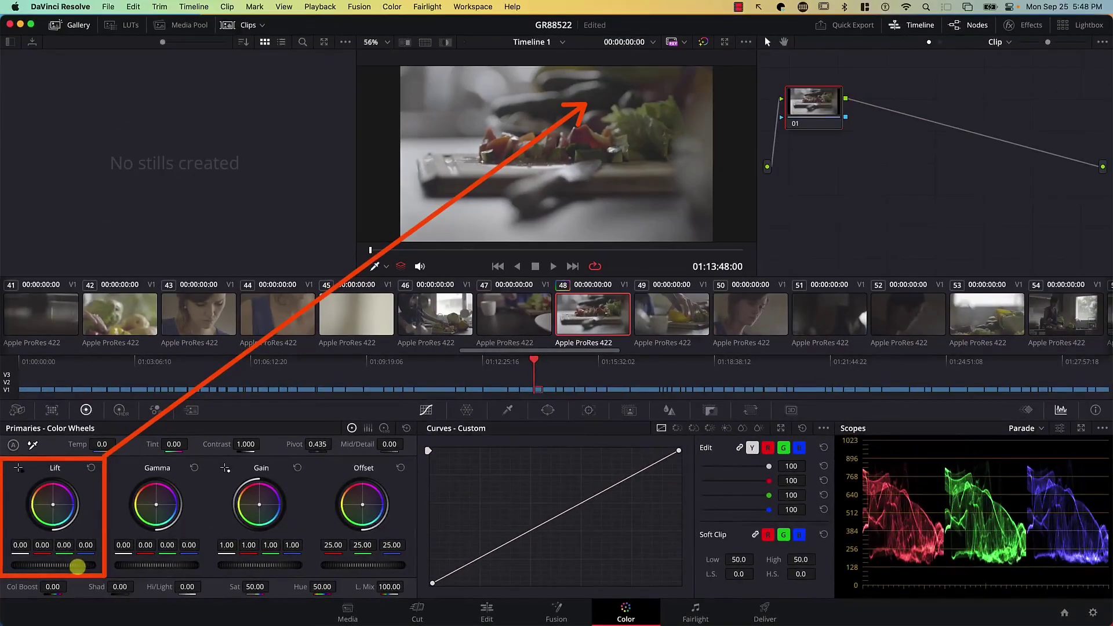
# Step: Lower the overall Lift to -0.21, push Gain toward orange and raise it to 1.29, and reset all primaries
pyautogui.moveTo(77, 566); pyautogui.dragTo(3, 570)
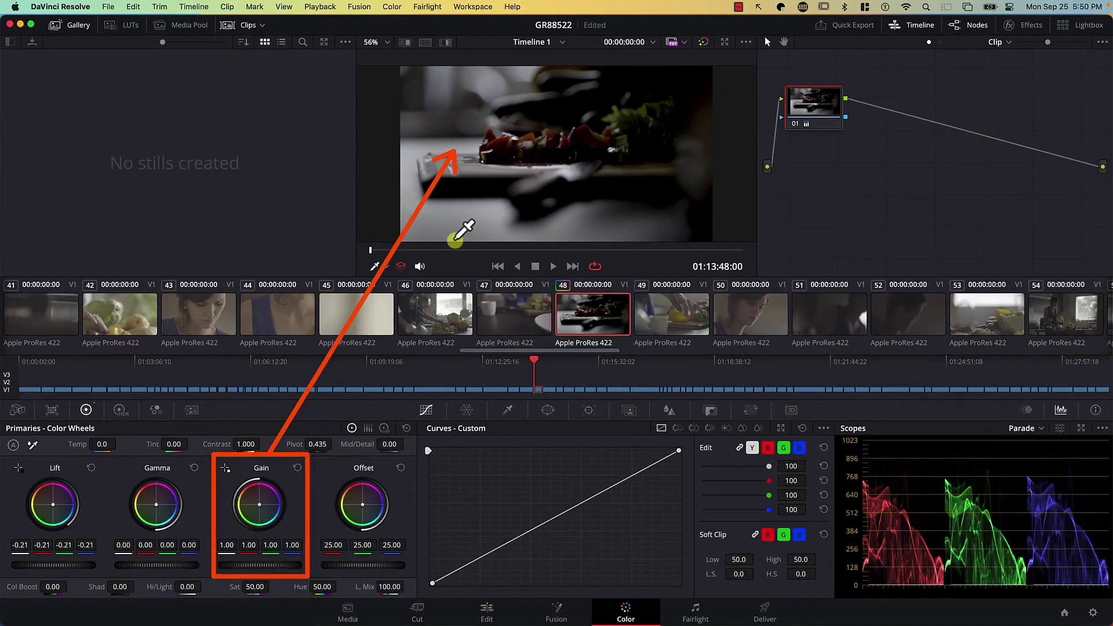
pyautogui.moveTo(258, 508); pyautogui.dragTo(231, 483)
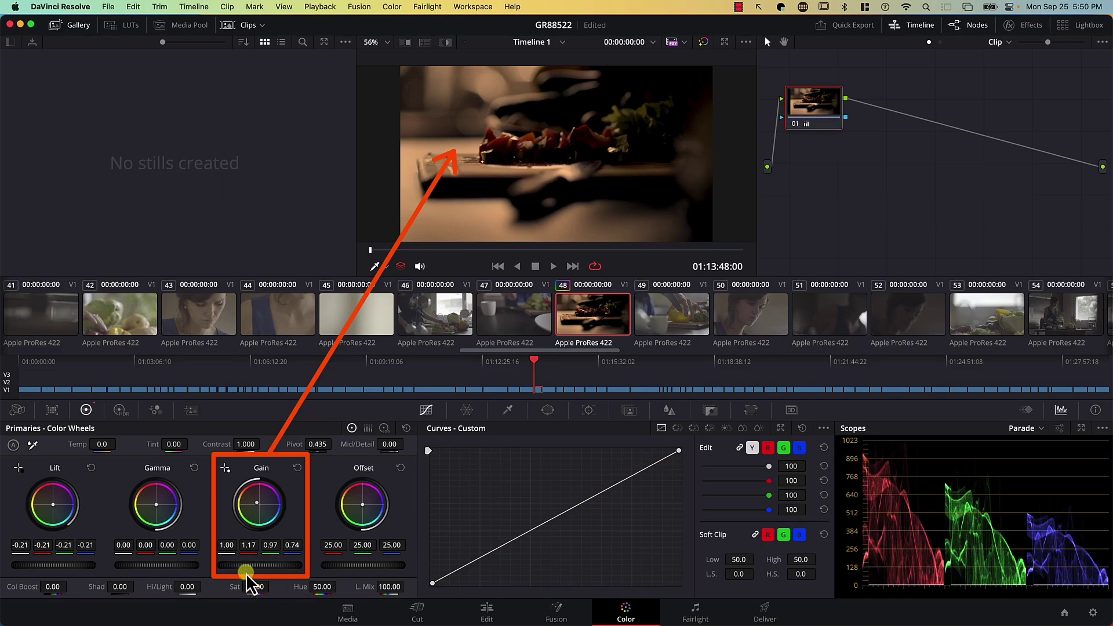
pyautogui.moveTo(260, 564); pyautogui.dragTo(431, 561)
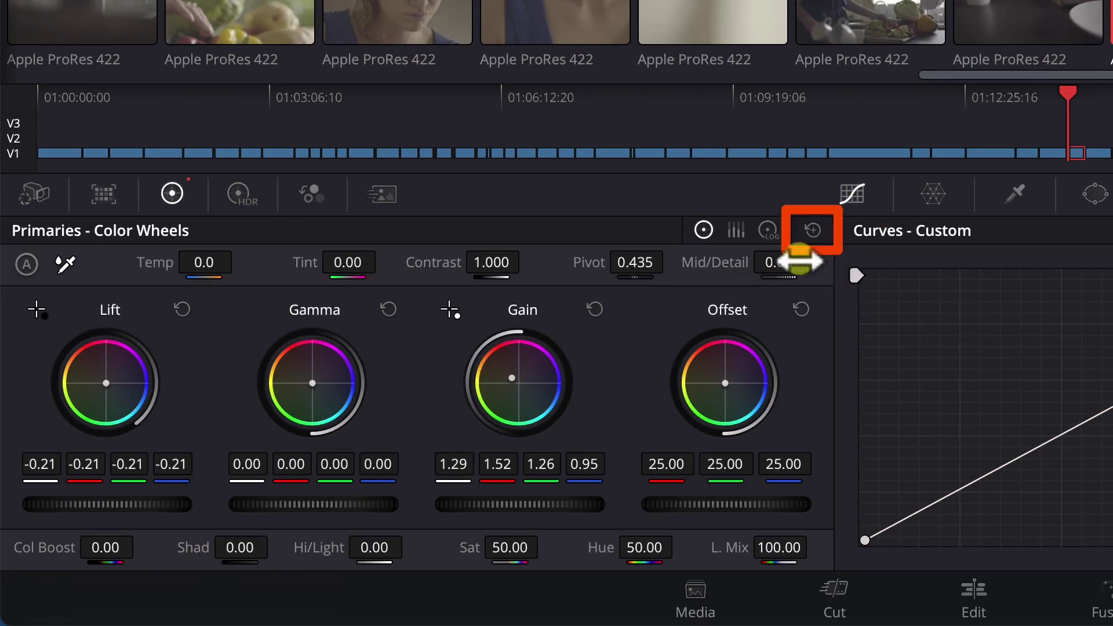
pyautogui.click(809, 234)
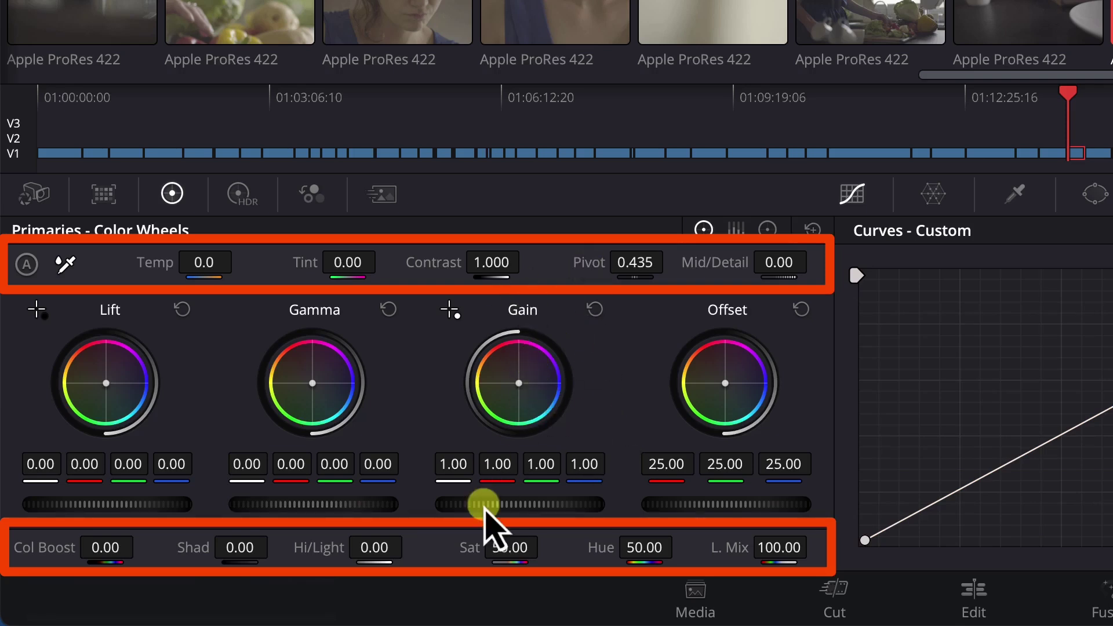
# Step: Try raising the contrast to 1.720 and the pivot to 0.891, and adjust the saturation
pyautogui.moveTo(487, 264); pyautogui.dragTo(512, 264)
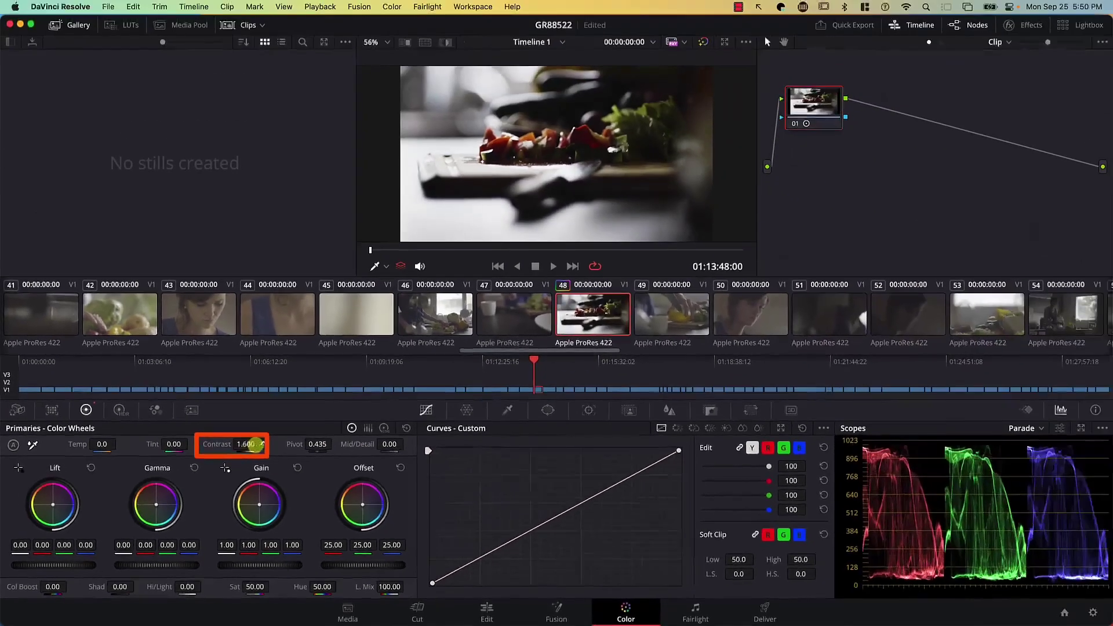
pyautogui.moveTo(256, 446)
pyautogui.mouseDown()
pyautogui.moveTo(278, 445)
pyautogui.moveTo(236, 447)
pyautogui.mouseUp()
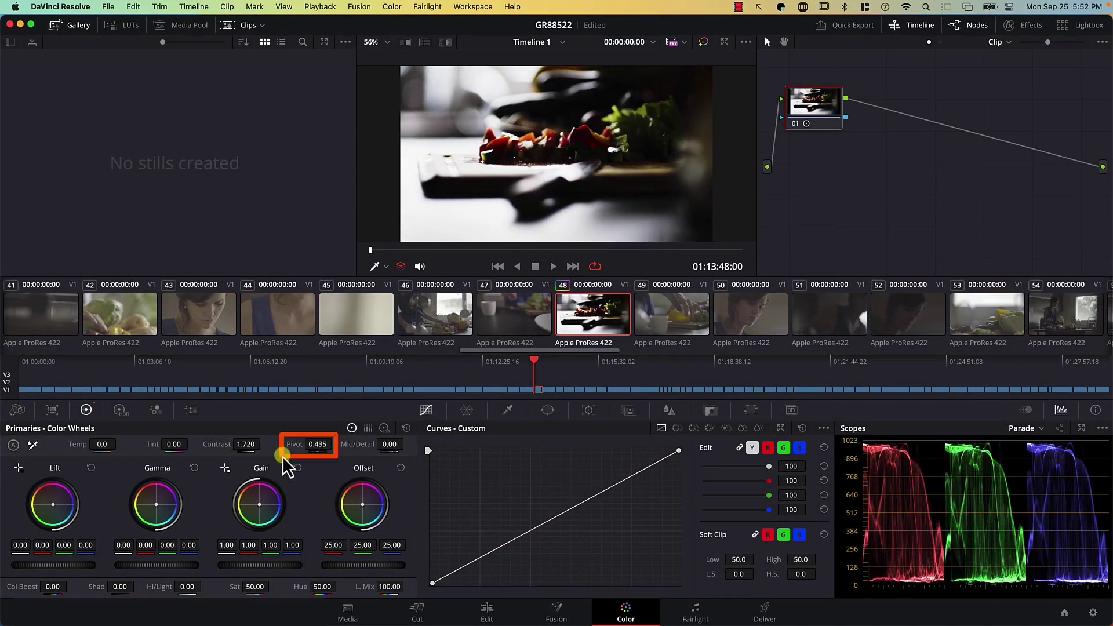
pyautogui.moveTo(317, 446); pyautogui.dragTo(376, 446)
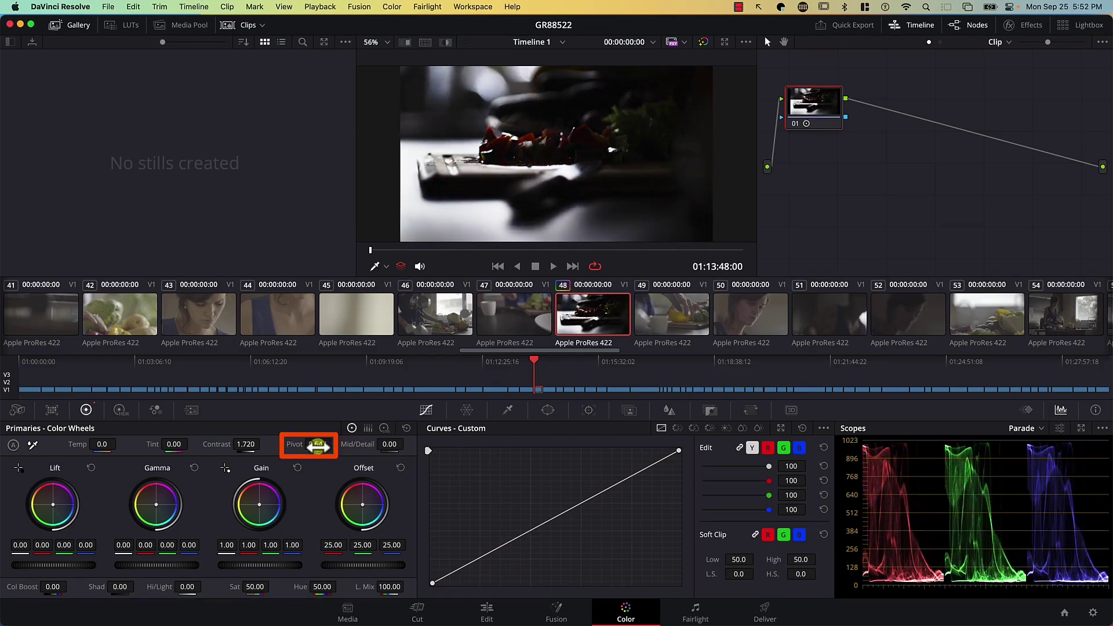
pyautogui.moveTo(318, 445)
pyautogui.mouseDown()
pyautogui.moveTo(275, 444)
pyautogui.moveTo(319, 445)
pyautogui.mouseUp()
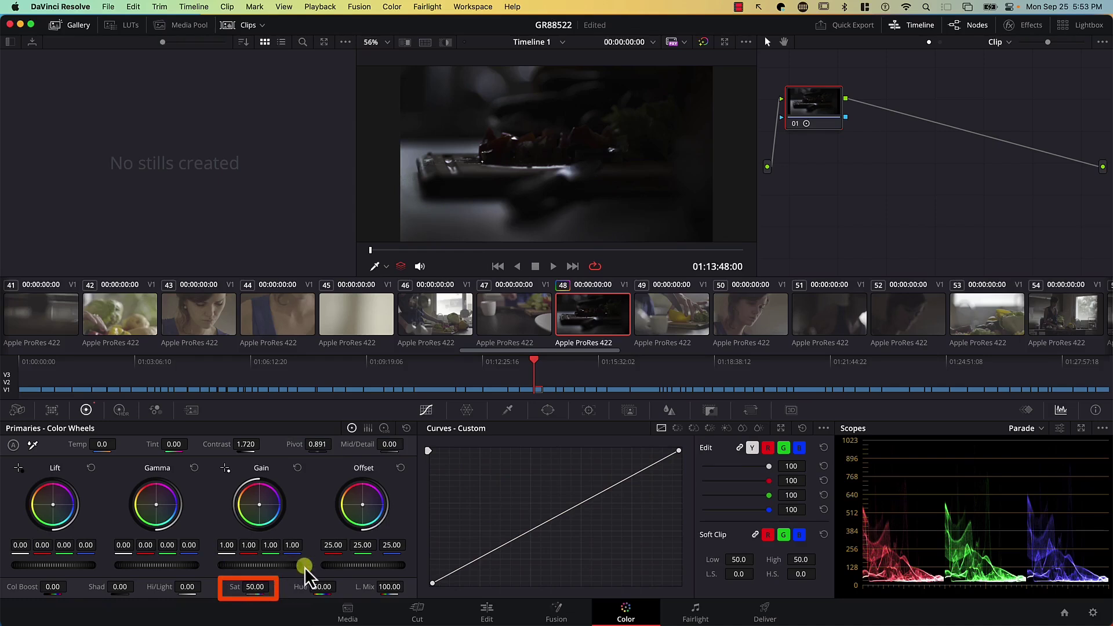
pyautogui.moveTo(248, 586); pyautogui.dragTo(255, 586)
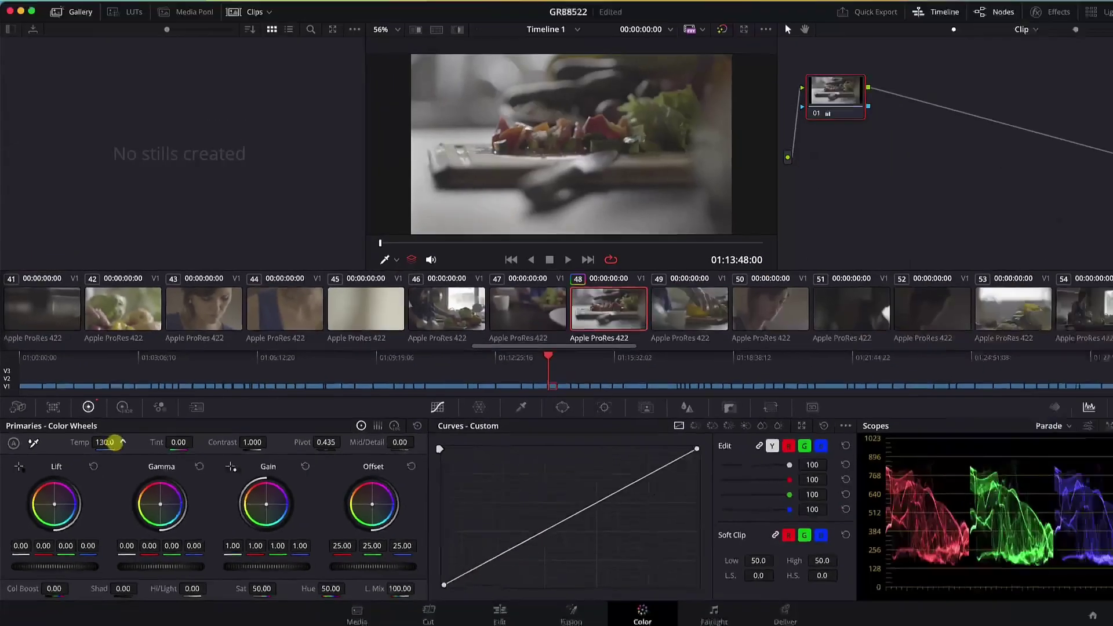
# Step: Warm the color temperature to 2000, cool it to -3220, and reset all primaries
pyautogui.moveTo(120, 443); pyautogui.dragTo(218, 448)
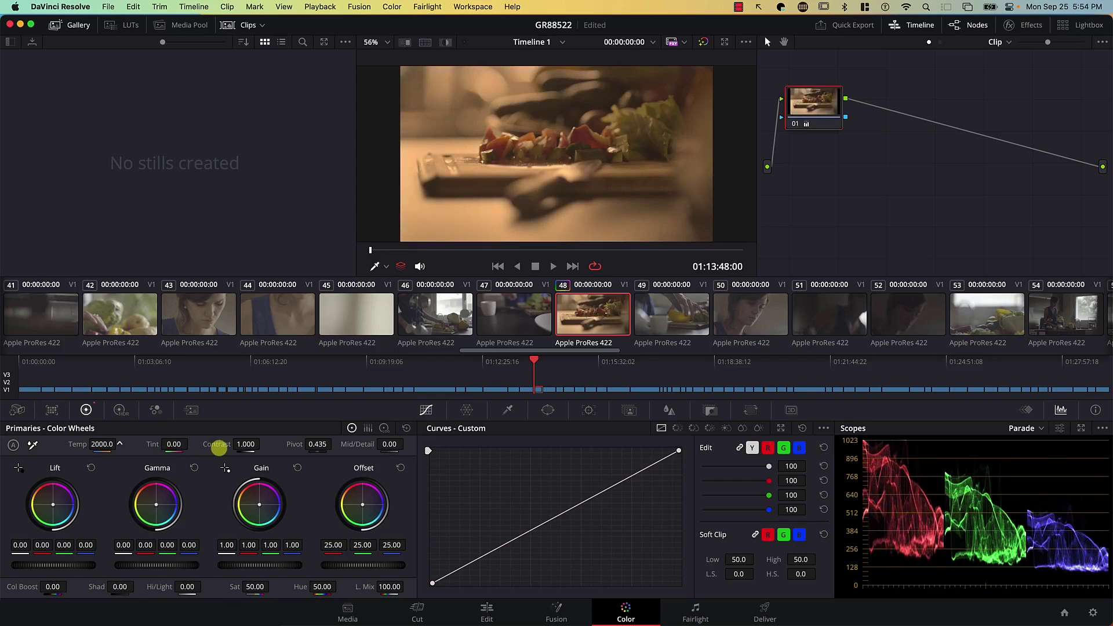
pyautogui.moveTo(103, 445); pyautogui.dragTo(346, 313)
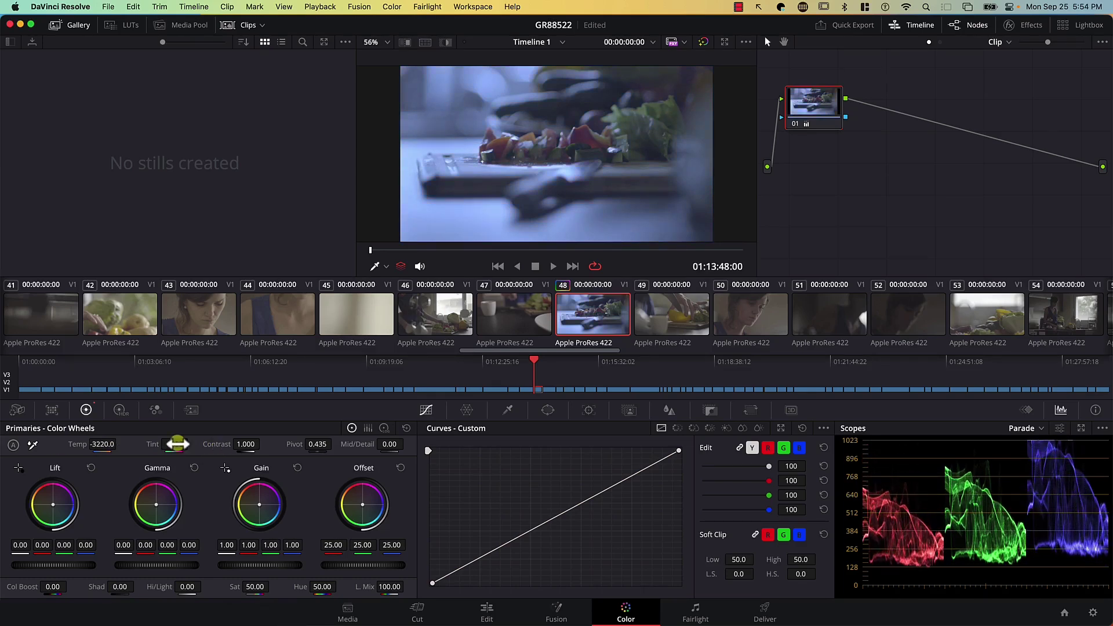
pyautogui.click(407, 428)
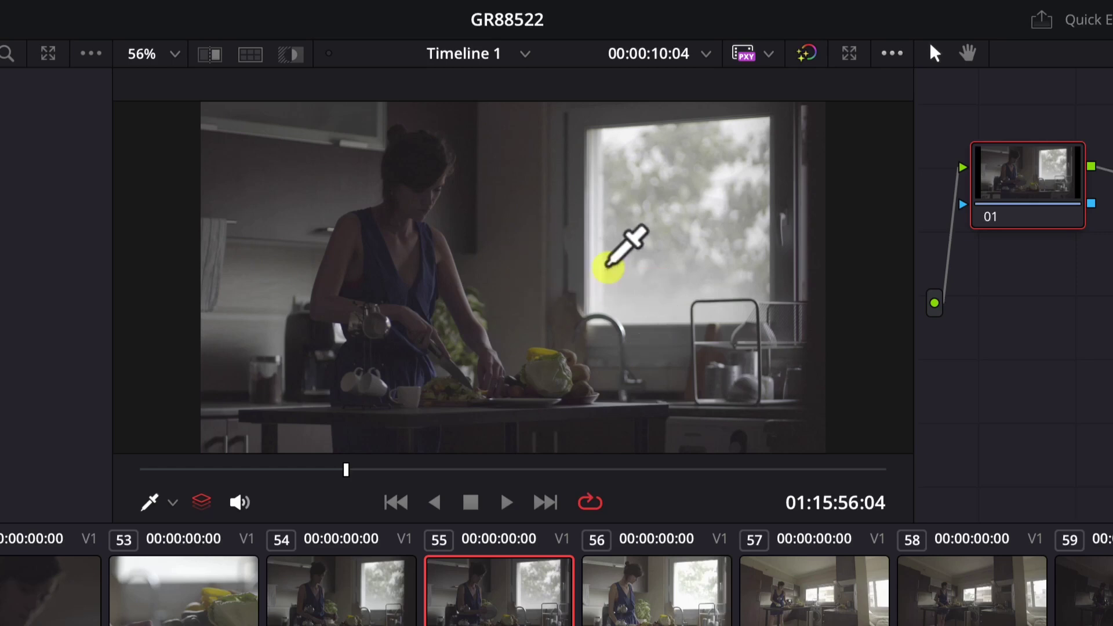
# Step: Set clip 55's black point on the dark coffee maker and its white point on the bright window, and save the project
pyautogui.press('Escape')
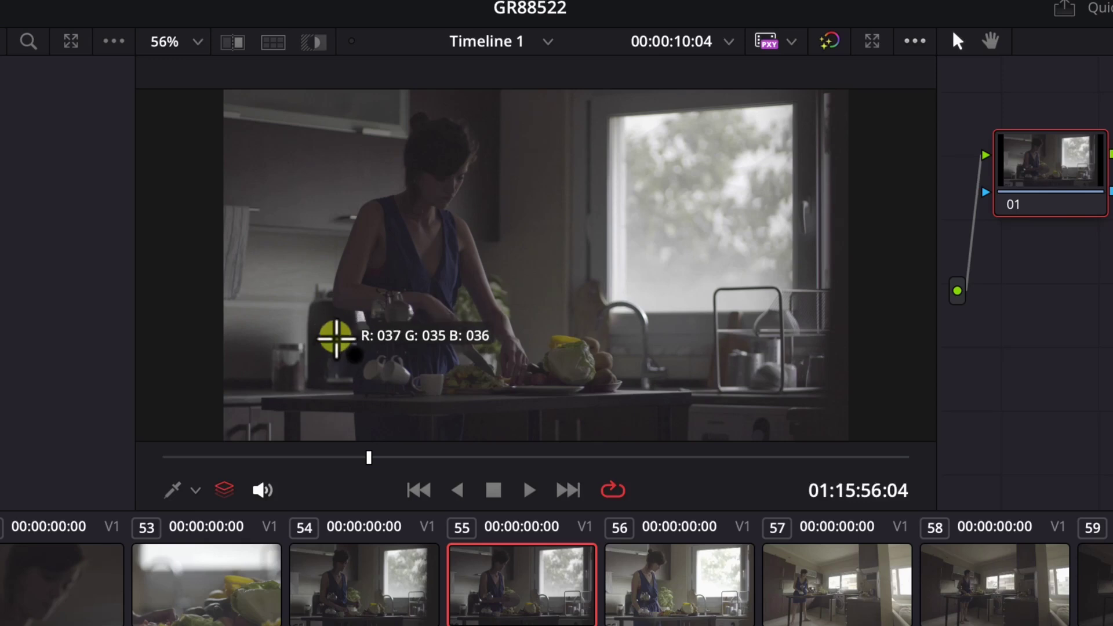
pyautogui.click(328, 336)
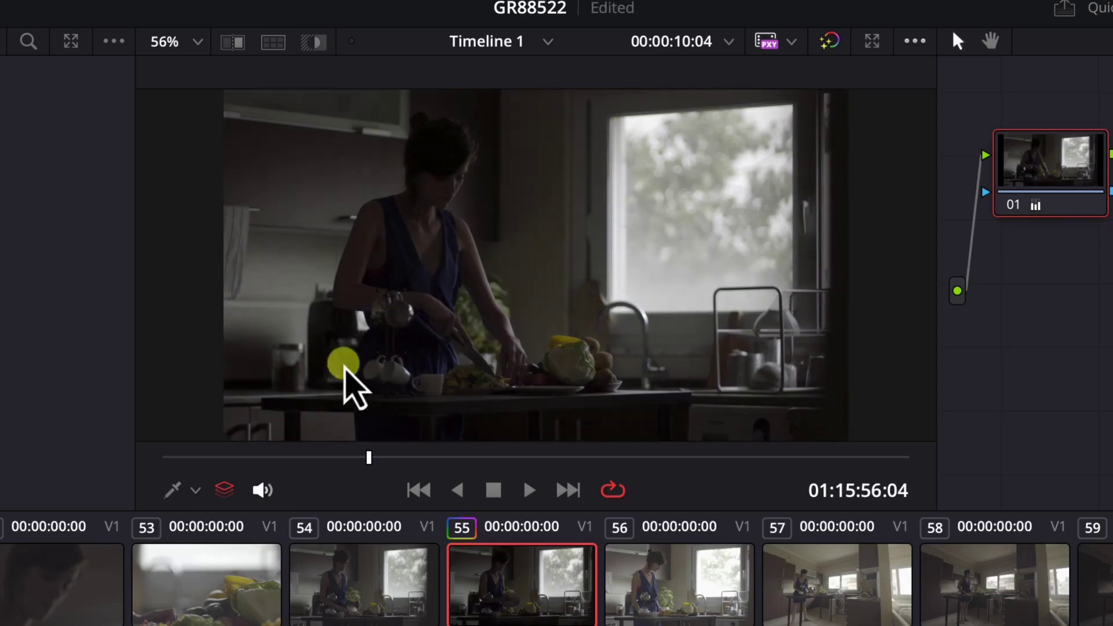
pyautogui.hotkey('ctrl', 's')
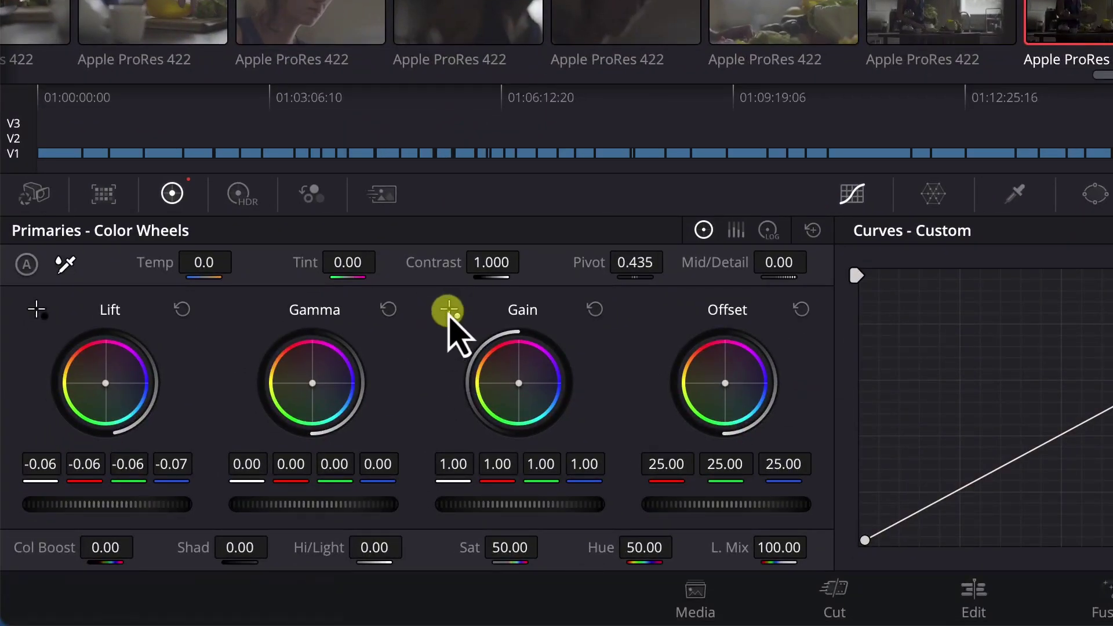
pyautogui.click(449, 310)
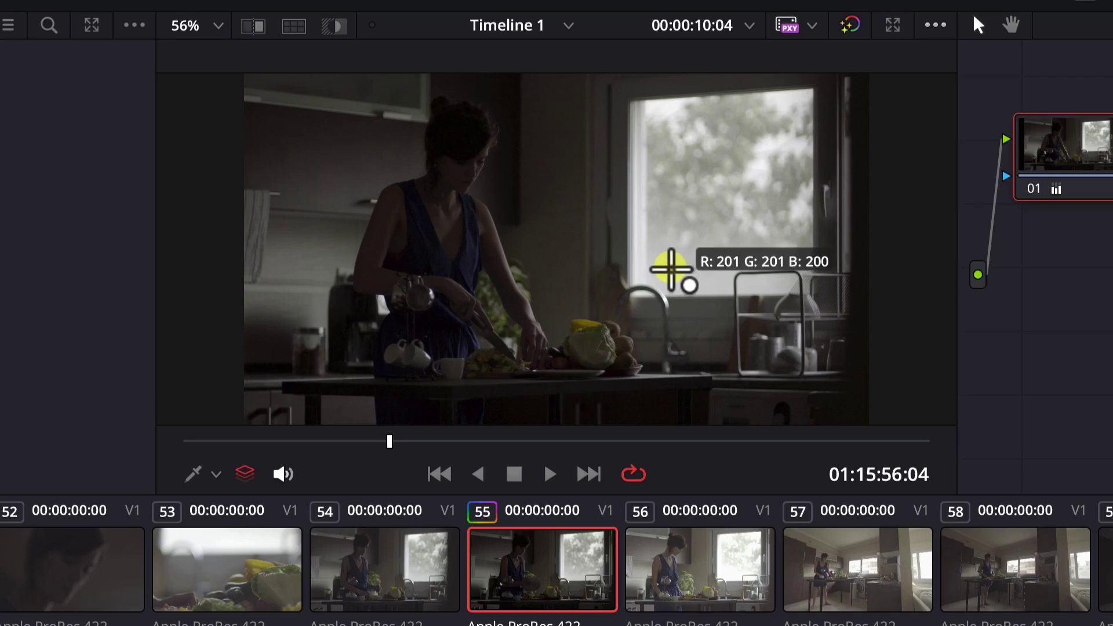
pyautogui.click(670, 269)
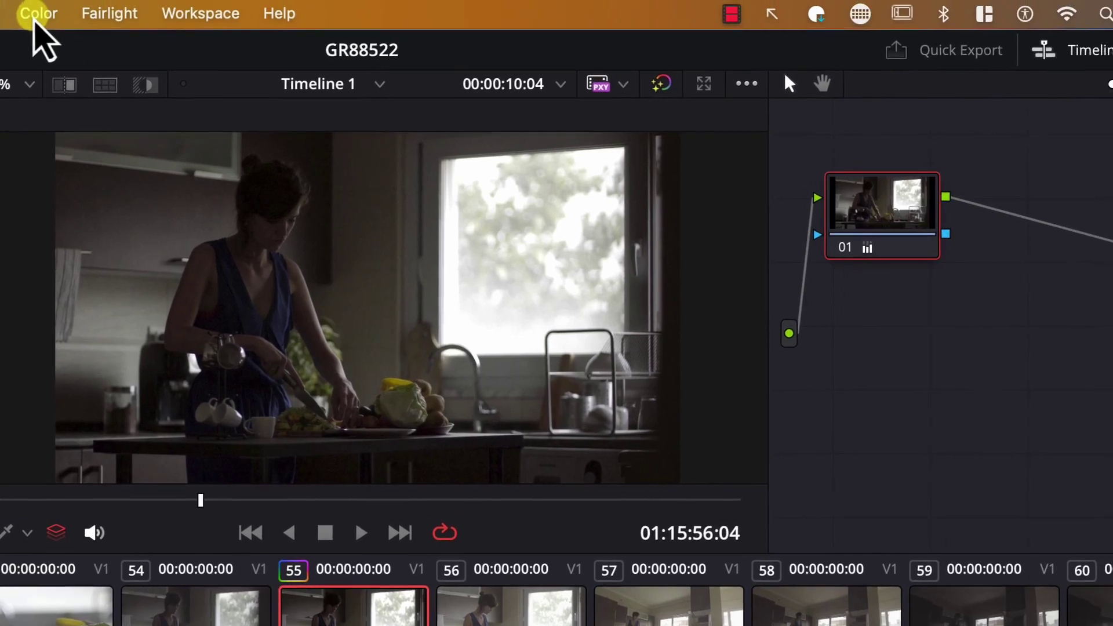
# Step: Add a serial node after node 01 and push its Gamma toward magenta, to 0.03 red, -0.01 green and 0.02 blue
pyautogui.click(37, 12)
pyautogui.moveTo(41, 48)
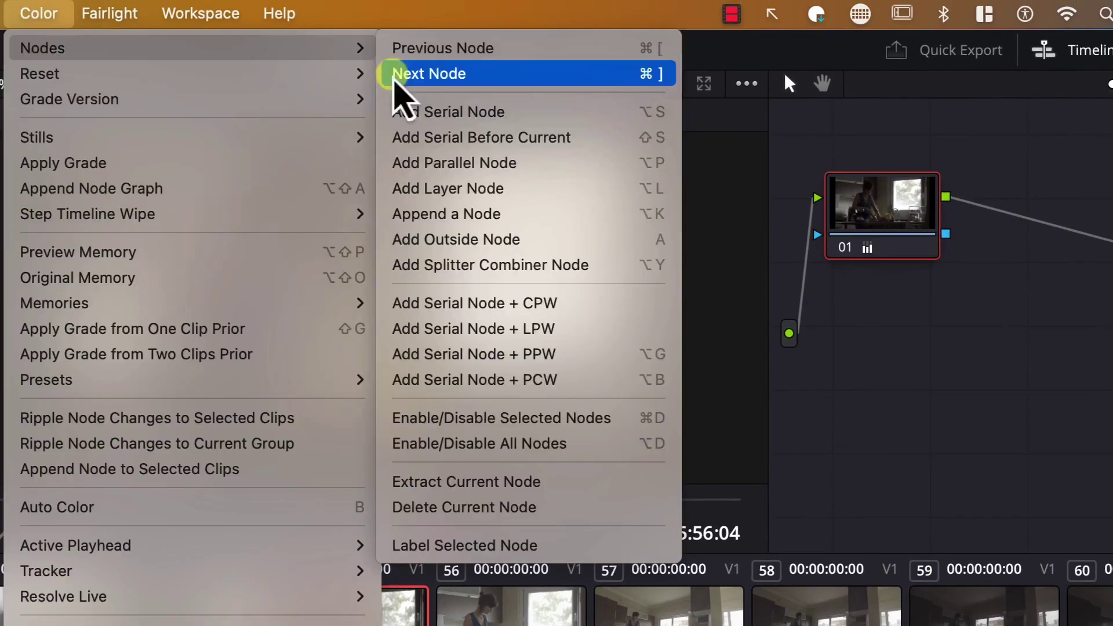
pyautogui.click(452, 111)
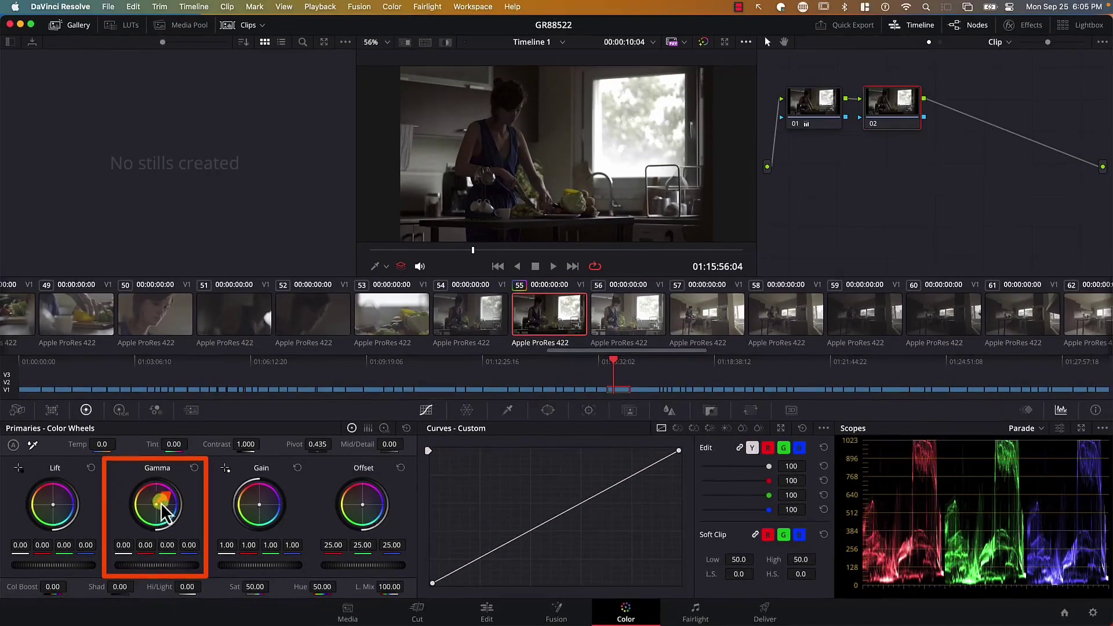
pyautogui.moveTo(155, 505); pyautogui.dragTo(176, 483)
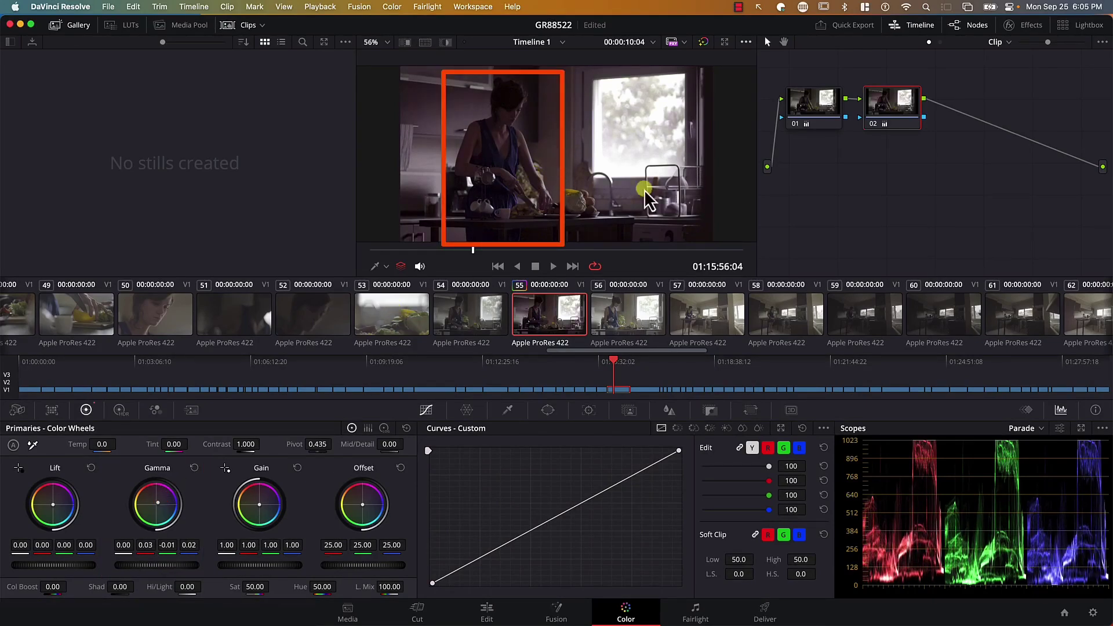
# Step: Disable and re-enable node 02 repeatedly to compare the image with and without its gamma adjustment
pyautogui.hotkey('ctrl', 'd')
pyautogui.hotkey('ctrl', 'd')
pyautogui.hotkey('ctrl', 'd')
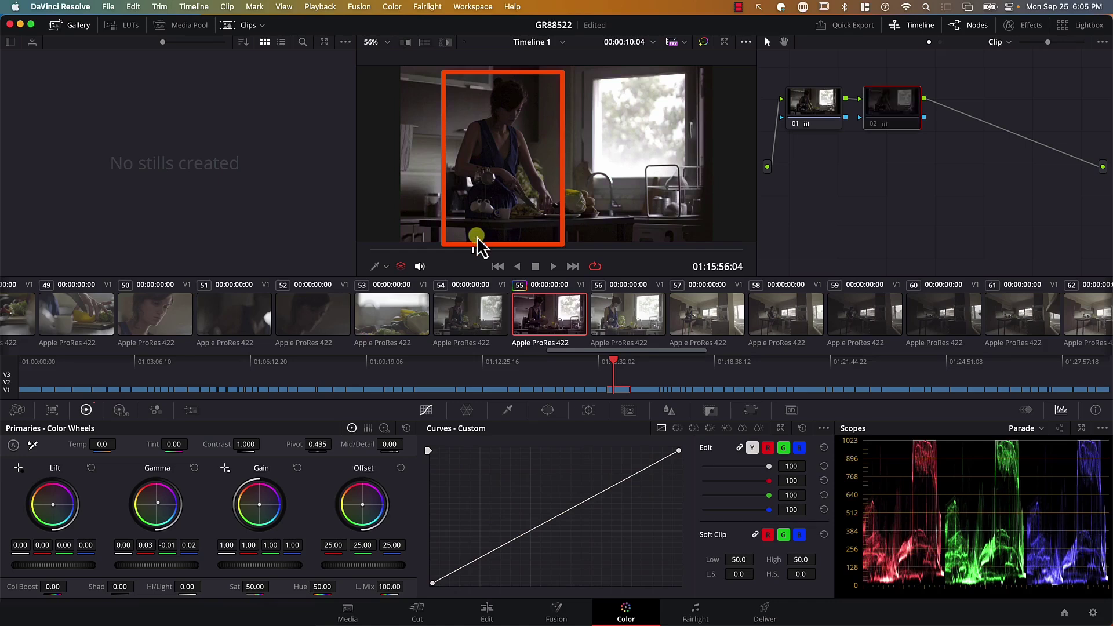
pyautogui.hotkey('ctrl', 'd')
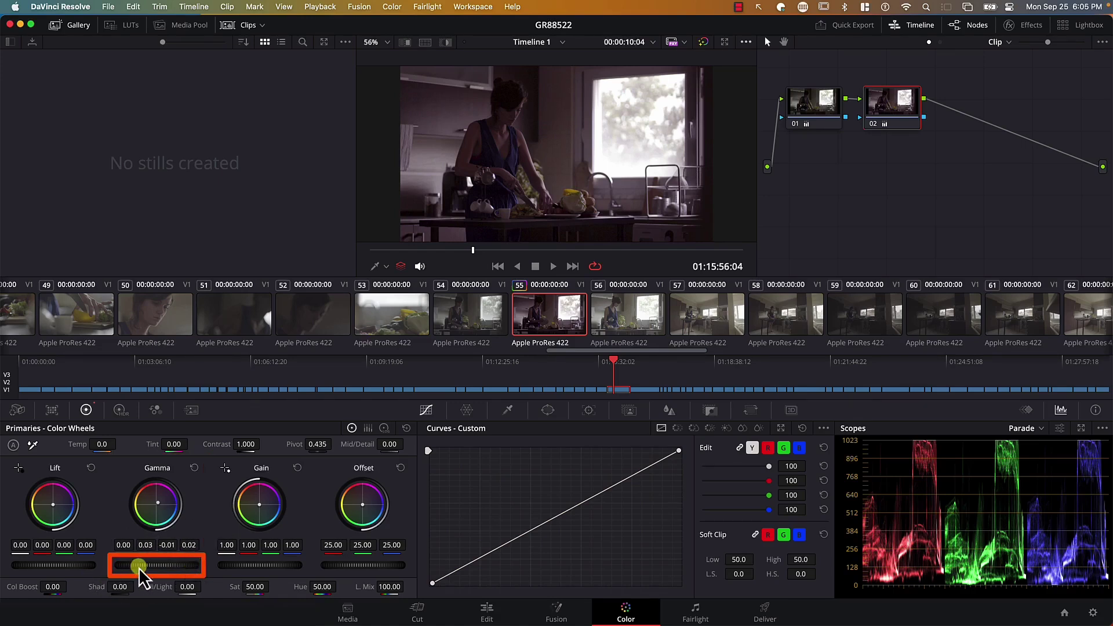
# Step: Raise node 02's overall Gamma to 0.04 and increase its saturation
pyautogui.moveTo(137, 567); pyautogui.dragTo(211, 565)
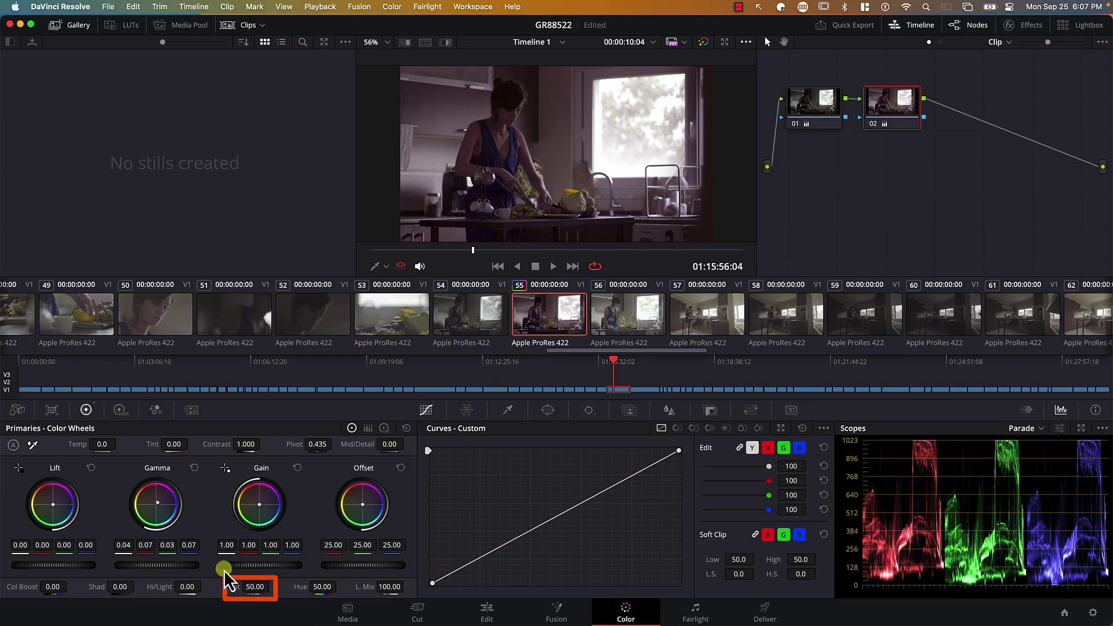
pyautogui.moveTo(255, 587); pyautogui.dragTo(352, 587)
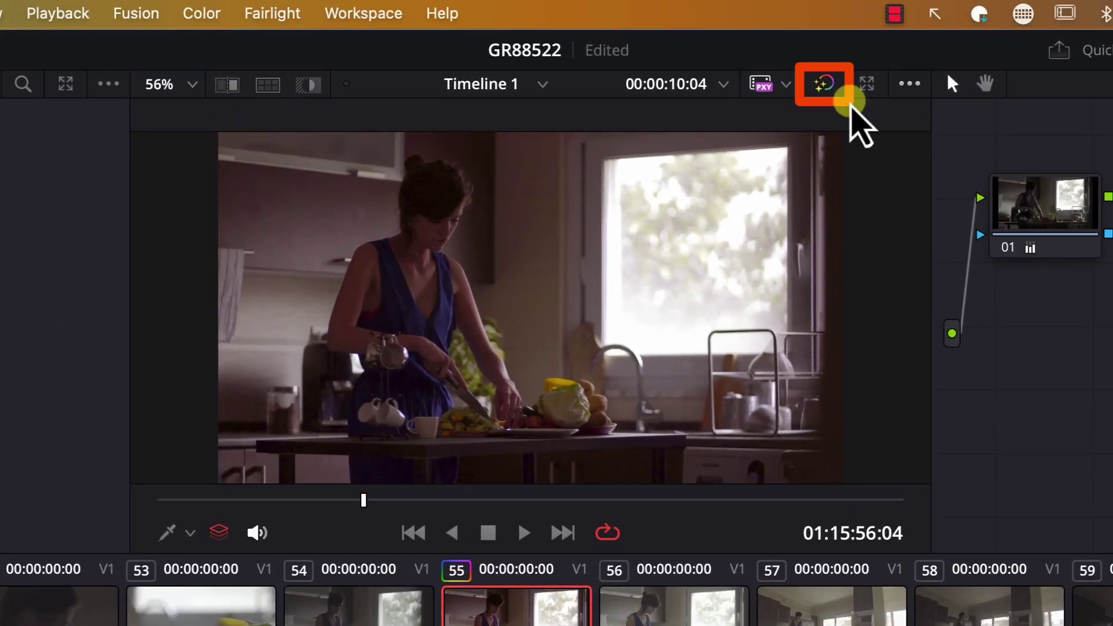
# Step: Bypass all color grades to compare with the original image, and turn the grades back on
pyautogui.click(823, 85)
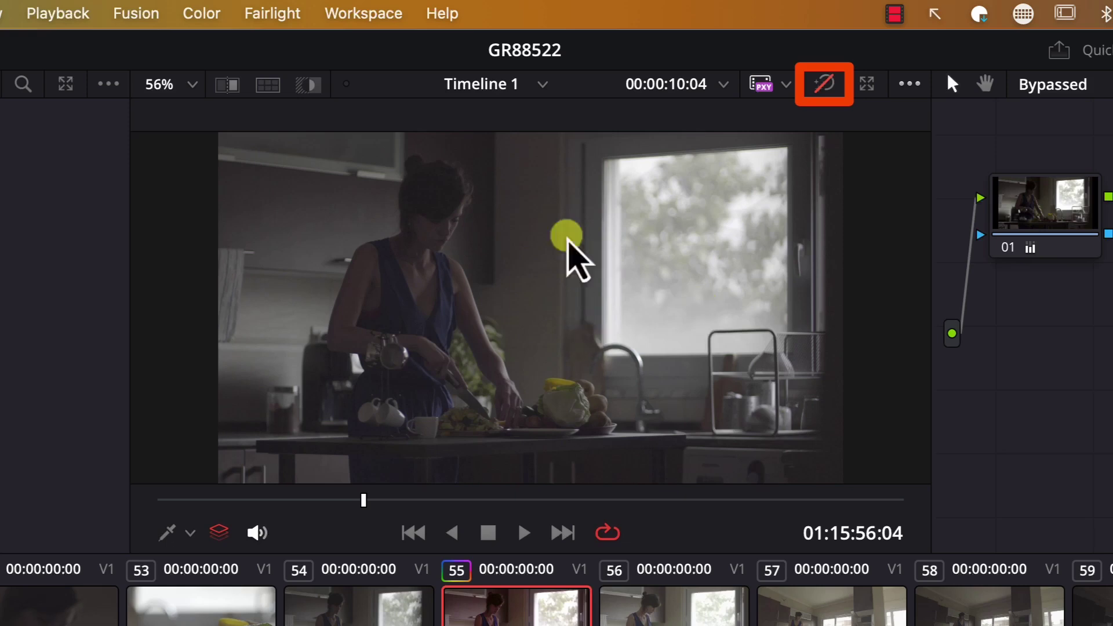
pyautogui.click(822, 85)
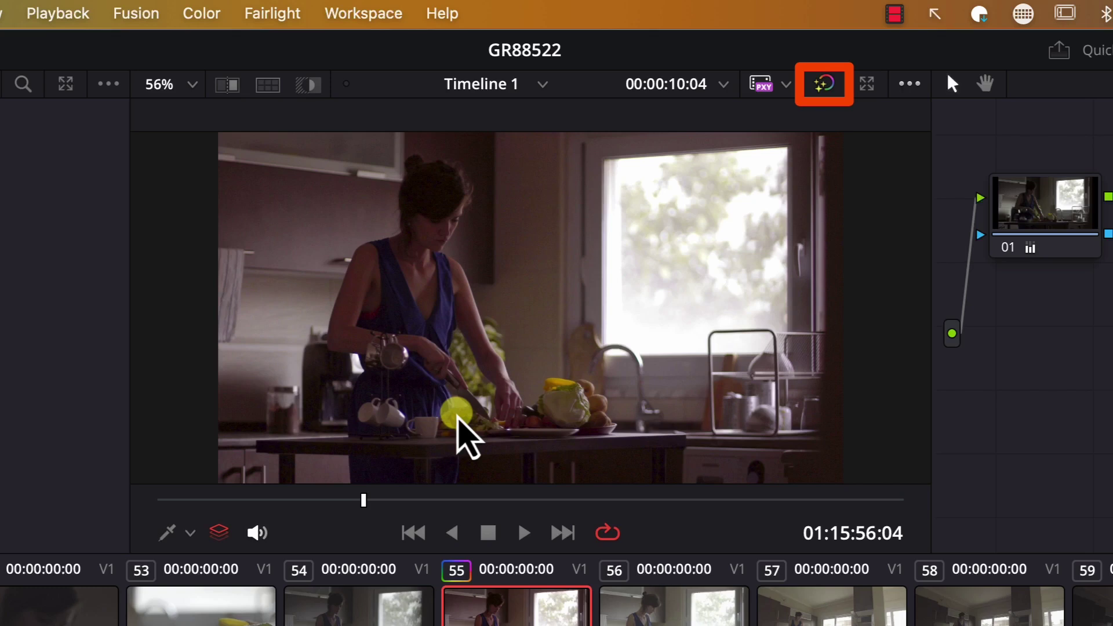
pyautogui.scroll(1, 467, 427)
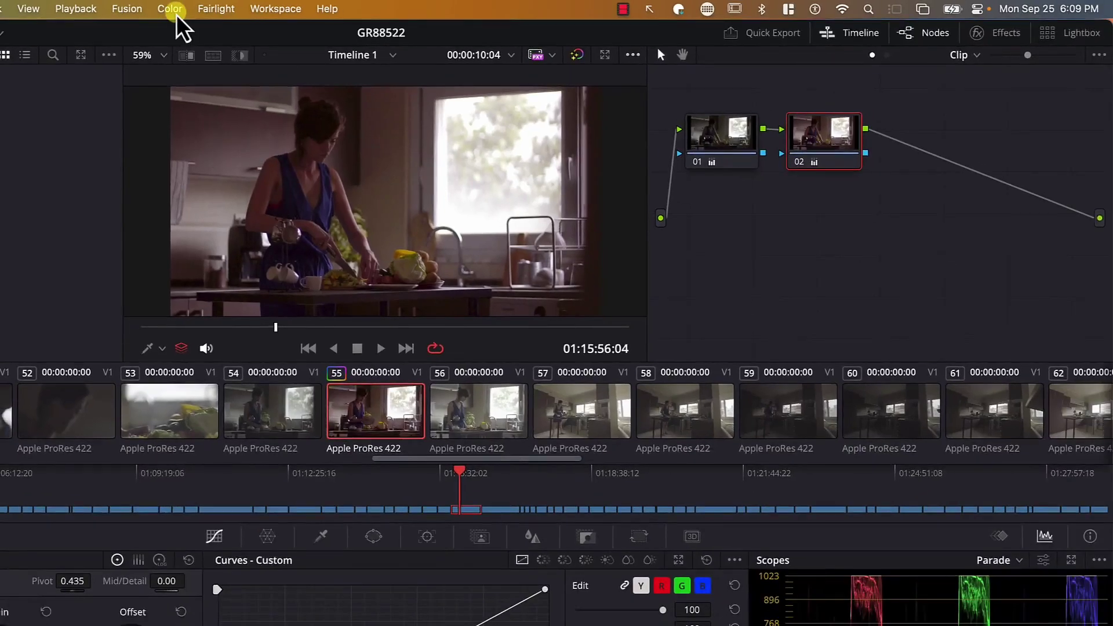
# Step: Add a serial node after node 02, pushing its Gain toward orange (1.15, 0.97, 0.85) and its Lift toward blue (-0.05, 0.01, 0.07)
pyautogui.click(173, 10)
pyautogui.moveTo(177, 32)
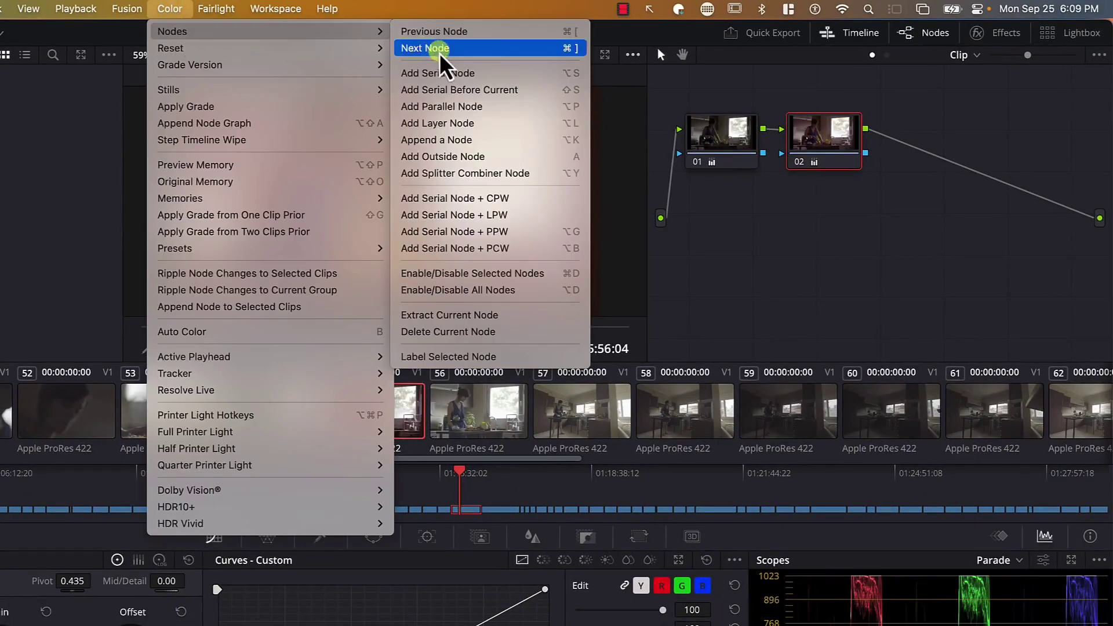
pyautogui.click(444, 74)
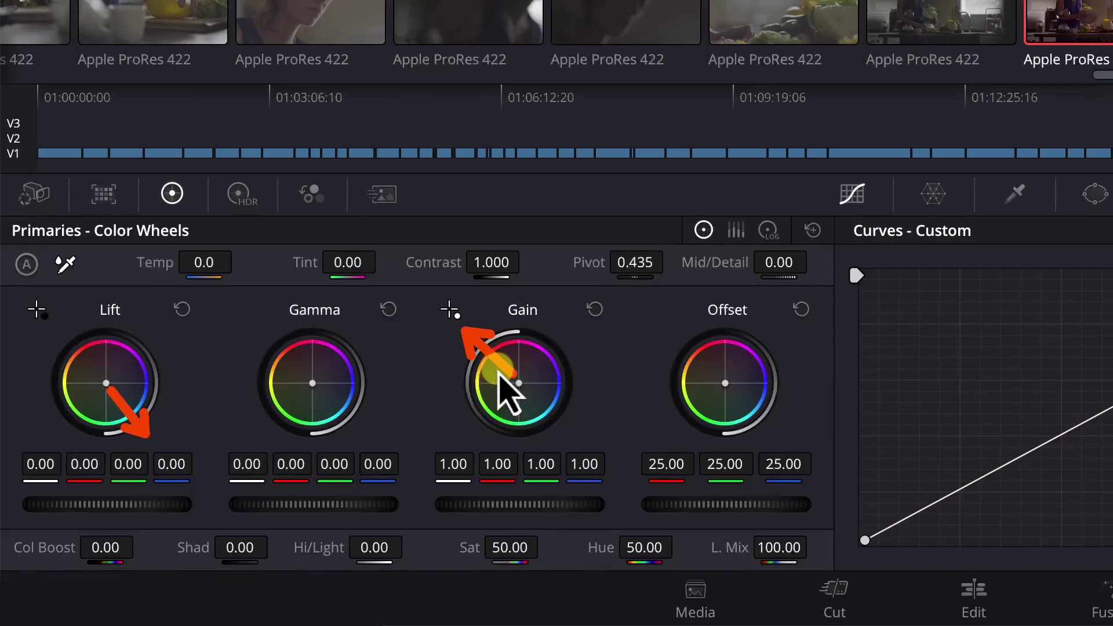
pyautogui.moveTo(509, 387); pyautogui.dragTo(502, 364)
pyautogui.moveTo(107, 385); pyautogui.dragTo(154, 449)
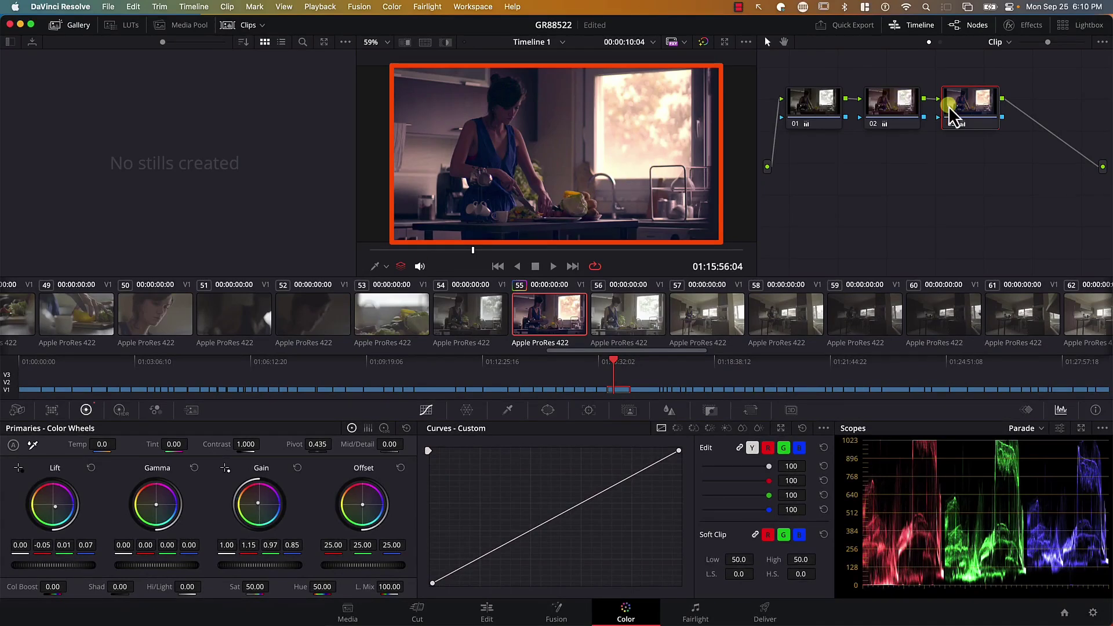
# Step: Turn node 03 off and on to compare the image with and without its warm highlights and cool shadows
pyautogui.hotkey('ctrl', 'd')
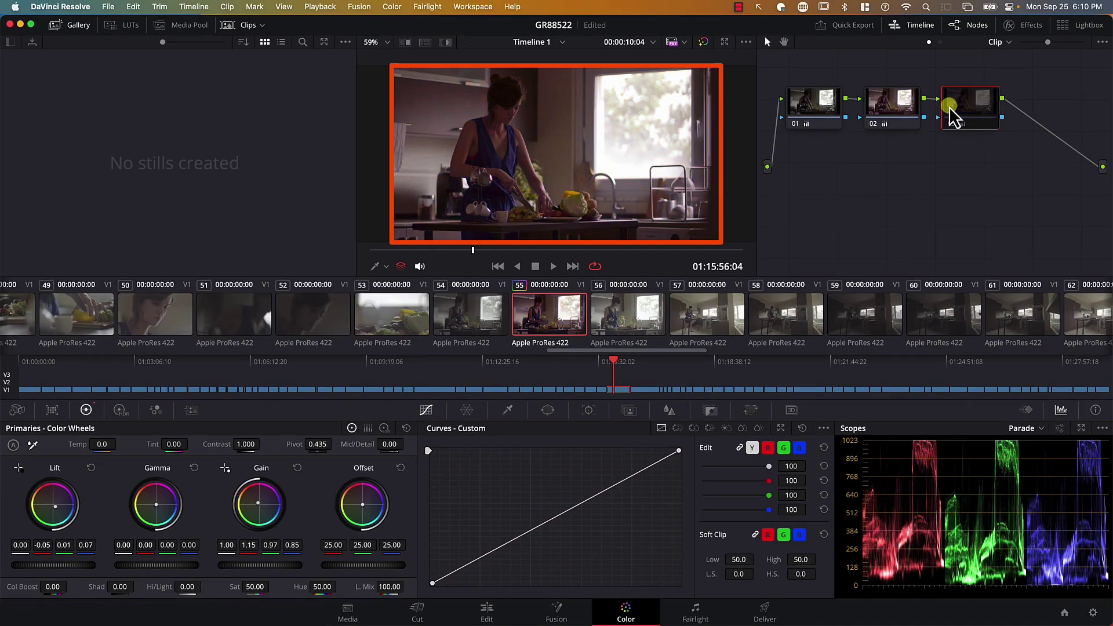
pyautogui.hotkey('ctrl', 'd')
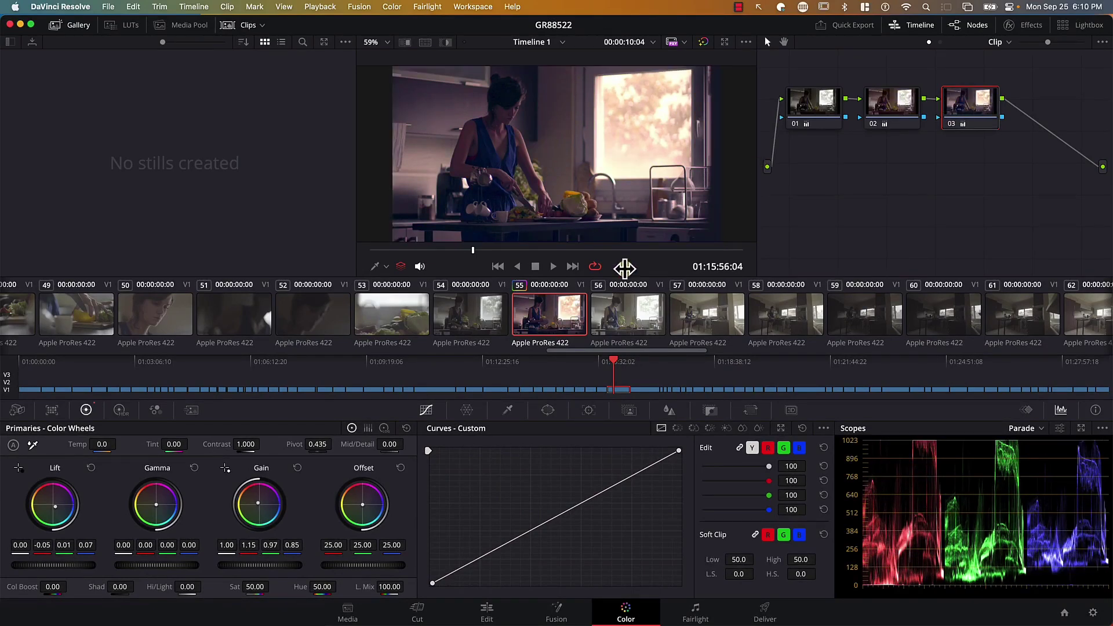